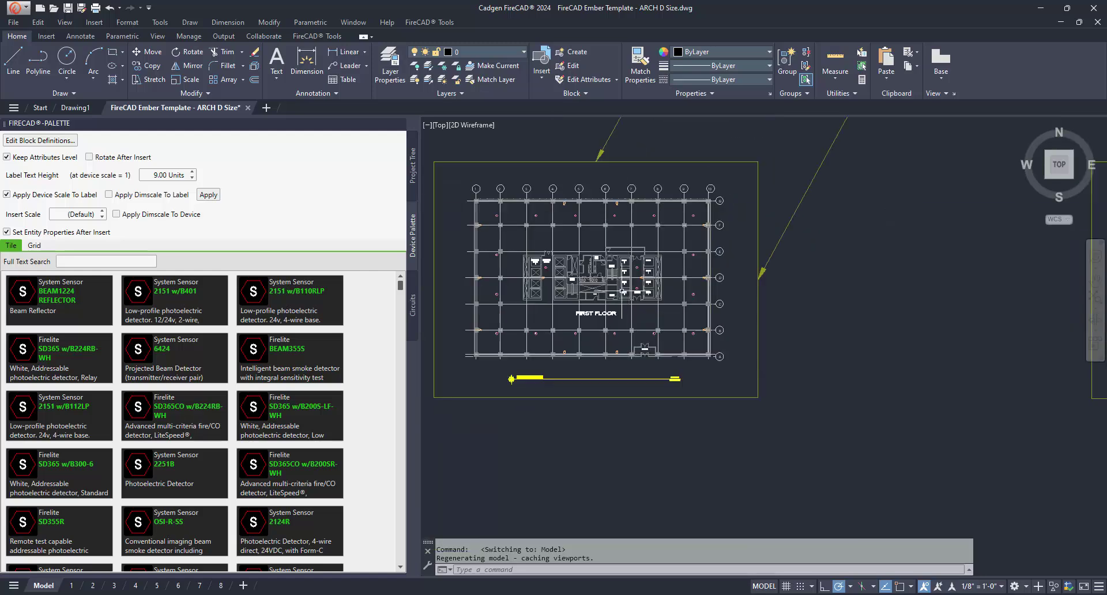
scroll(622, 290, up, 1)
scroll(613, 292, up, 3)
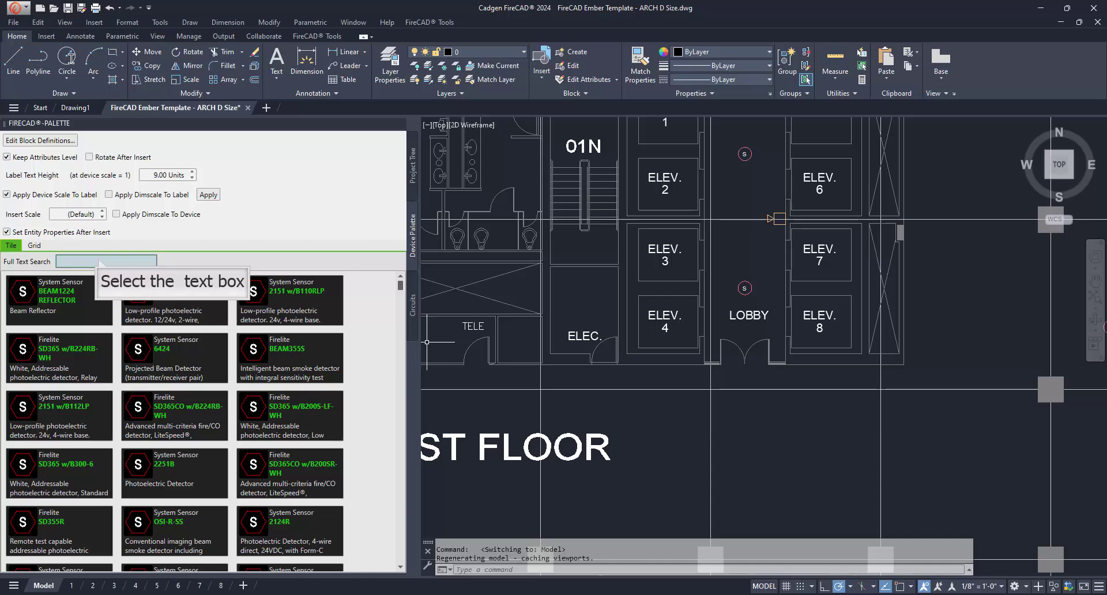
- Search the device palette for '200x' and place a Firelite ES-200X FACU in the ELEC. room
click(97, 259)
text(200x)
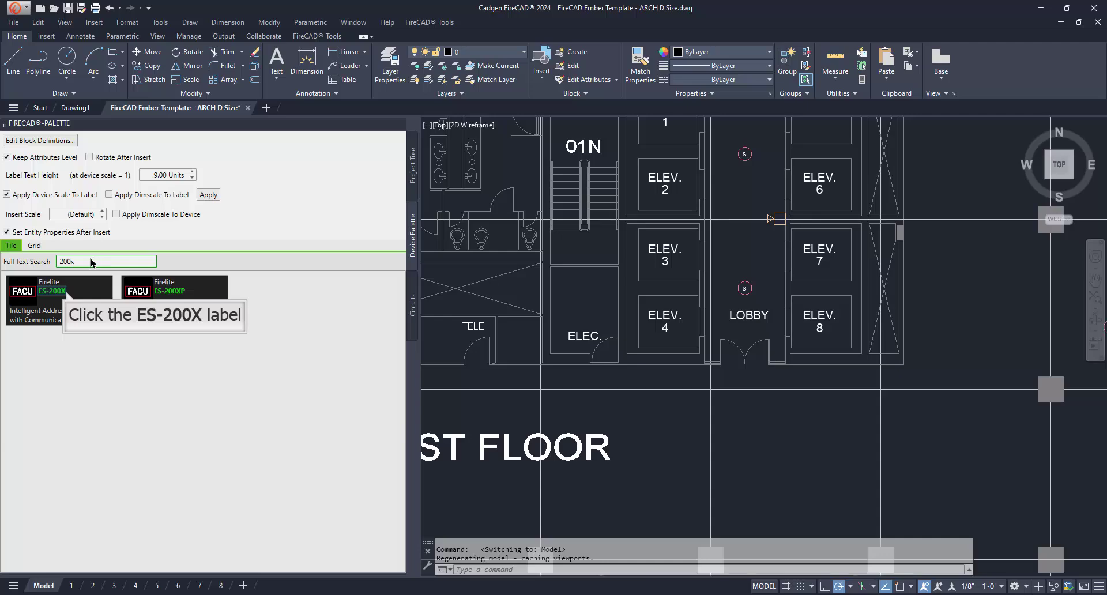
click(55, 290)
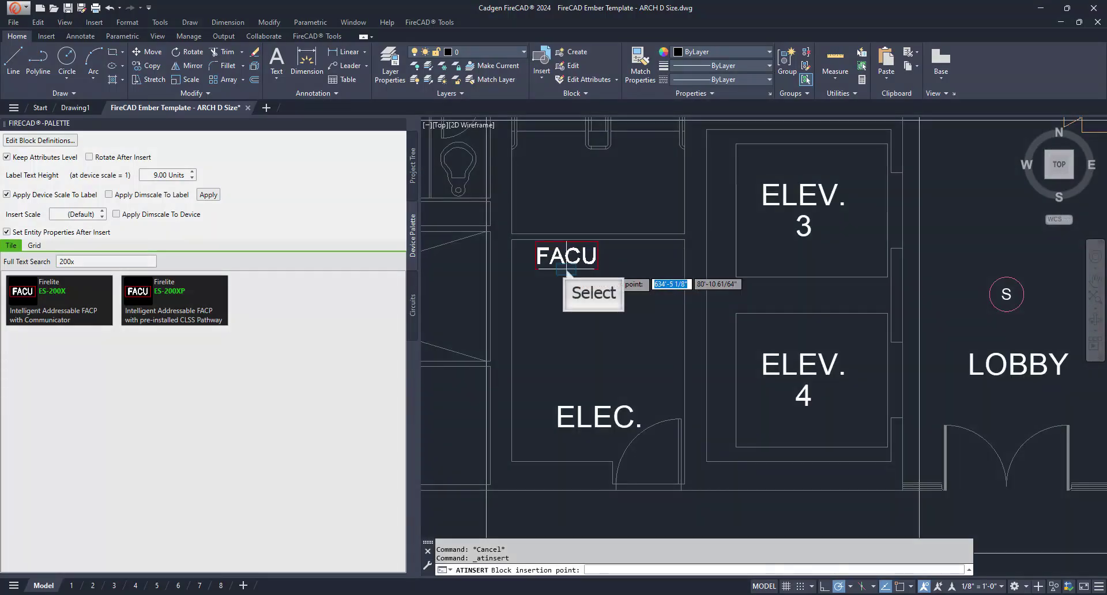
click(564, 271)
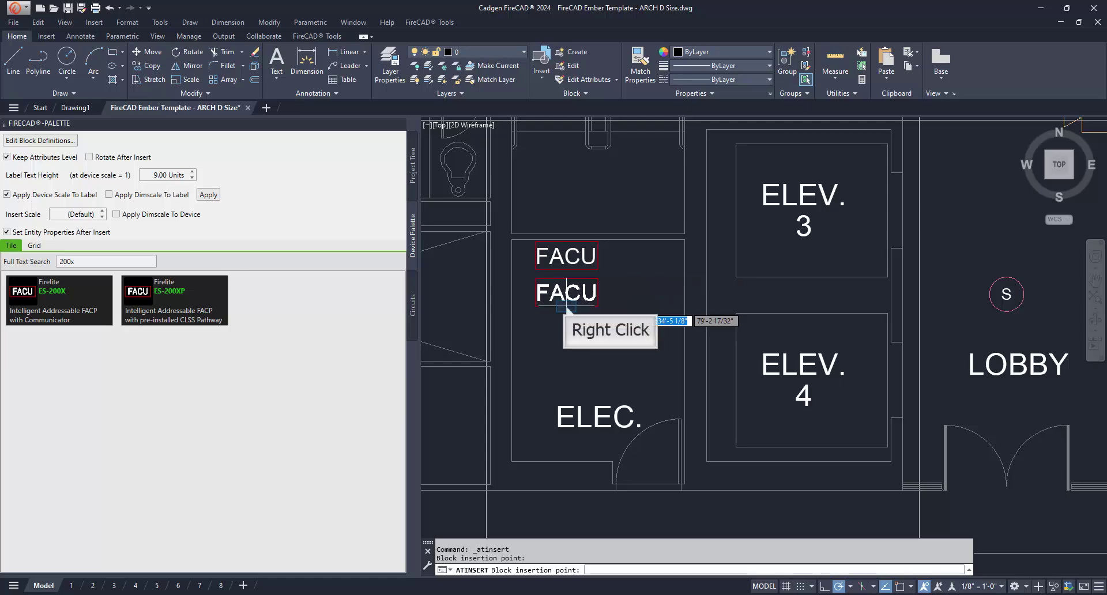
- End the insertion and set the ES-200X's Device Name to 'P1'
right_click(567, 304)
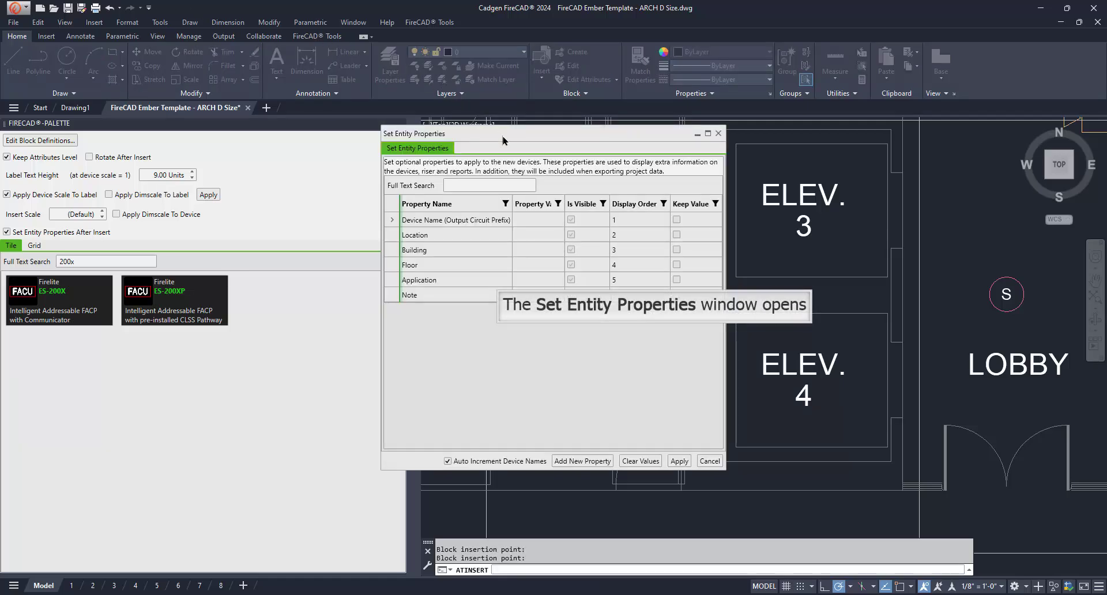
click(568, 310)
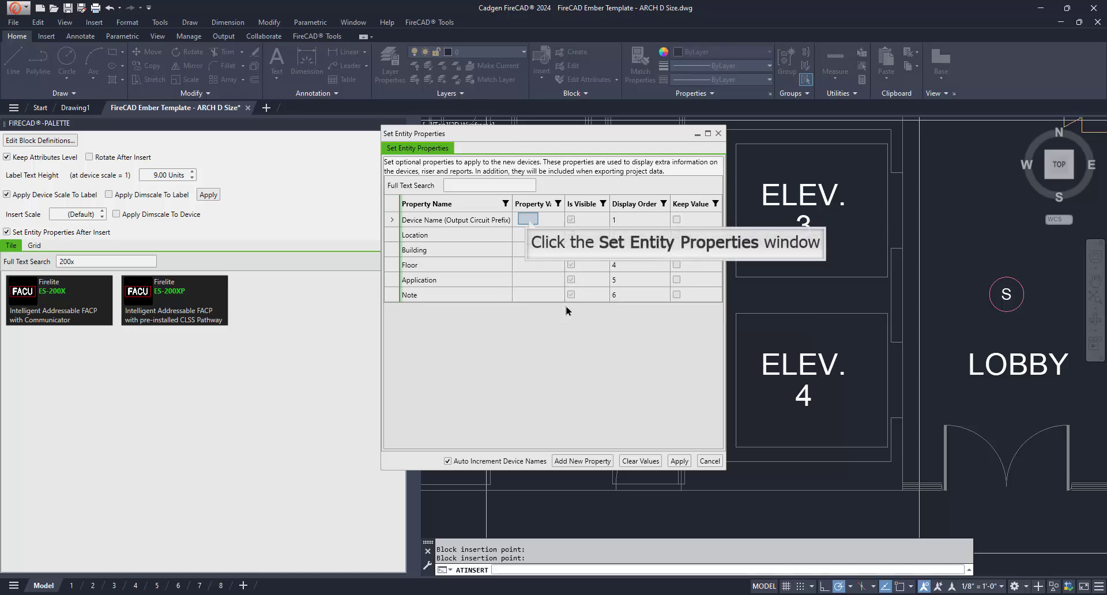
click(530, 222)
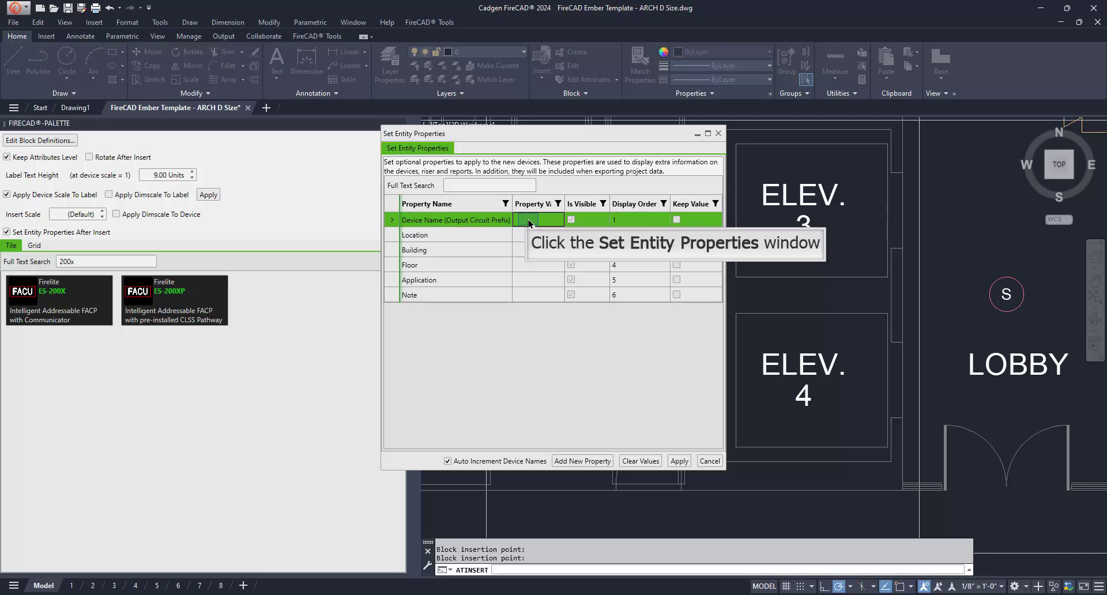
text(P1)
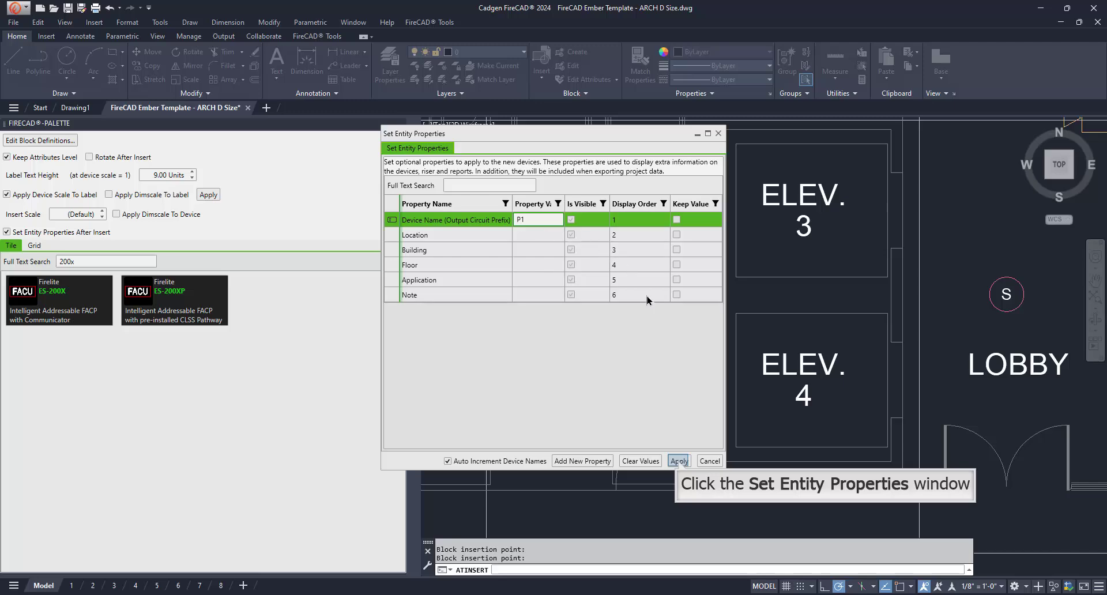
click(679, 461)
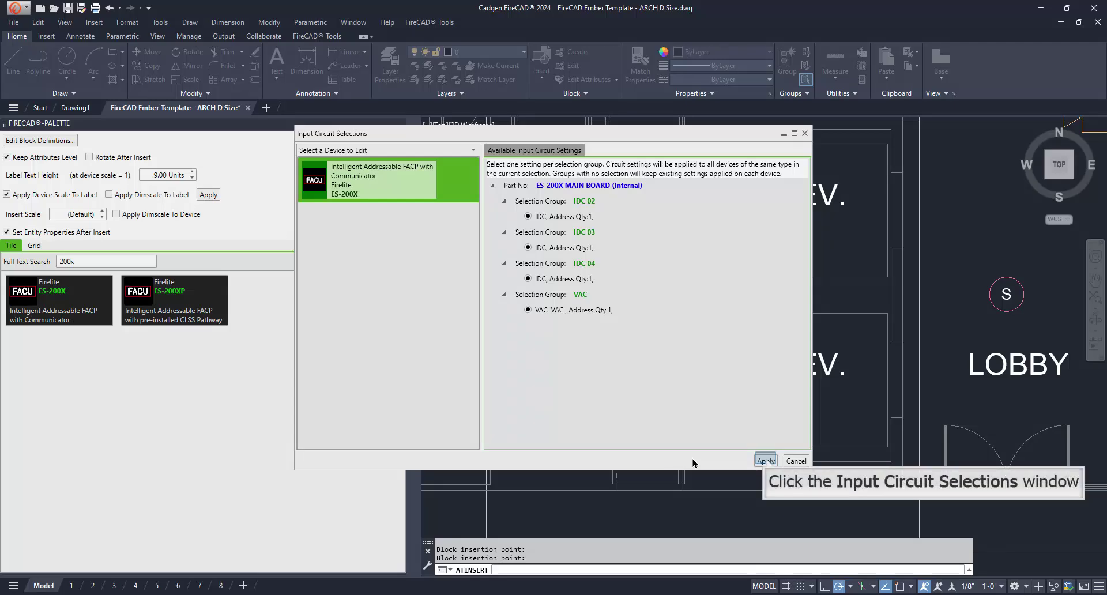
- Accept the default input circuit settings and pan to the lobby between elevators 7 and 8
click(765, 461)
middle_drag(749, 301, 606, 330)
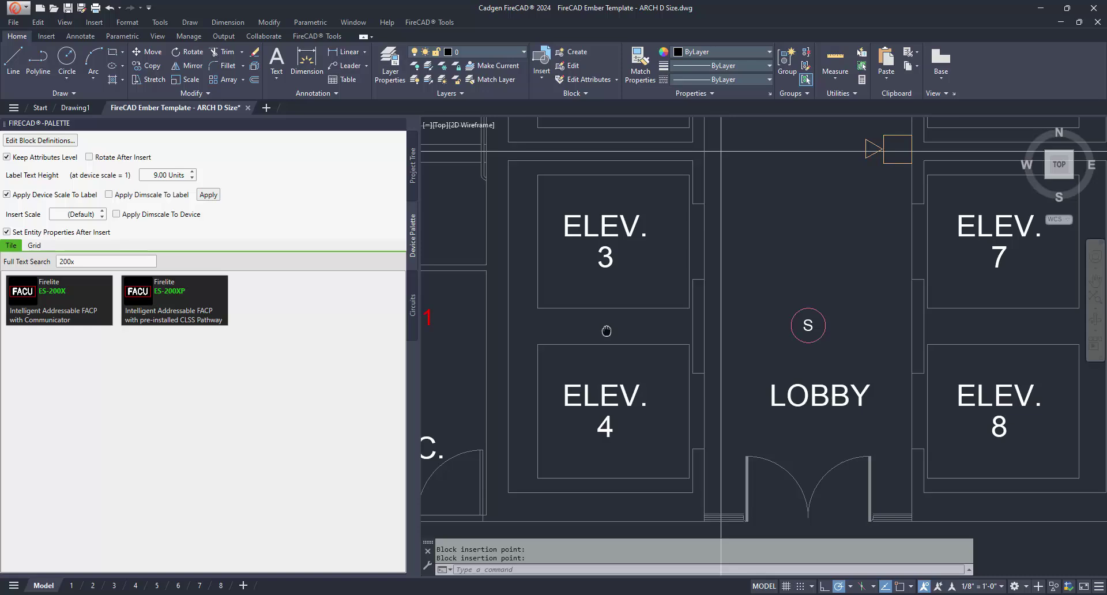
- Select the lobby smoke detector and all similar detectors, then start Replace Selection With Device
right_click(785, 335)
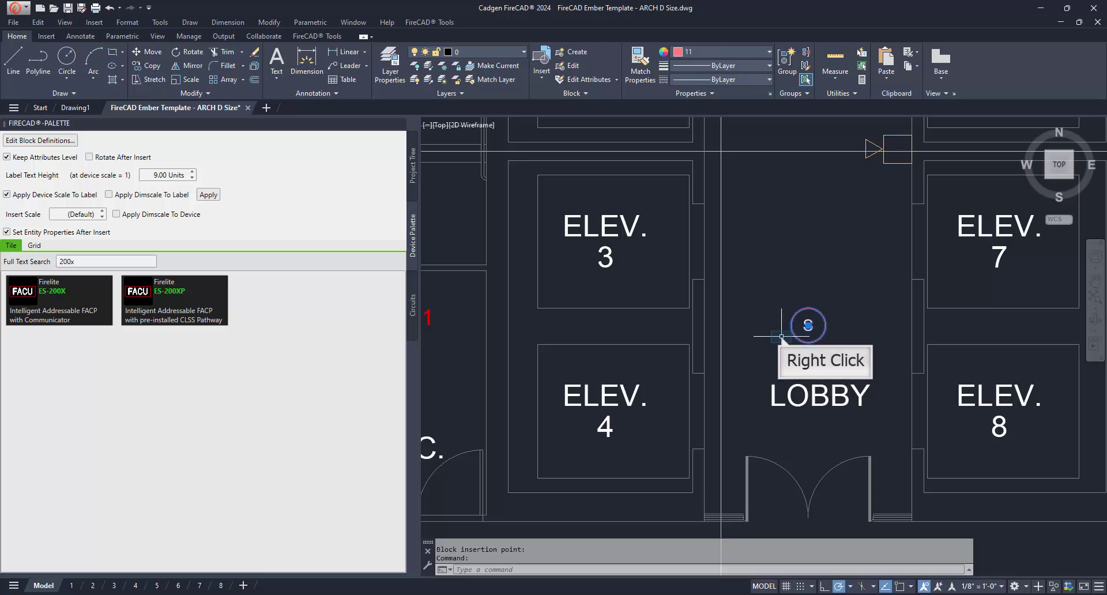
right_click(782, 336)
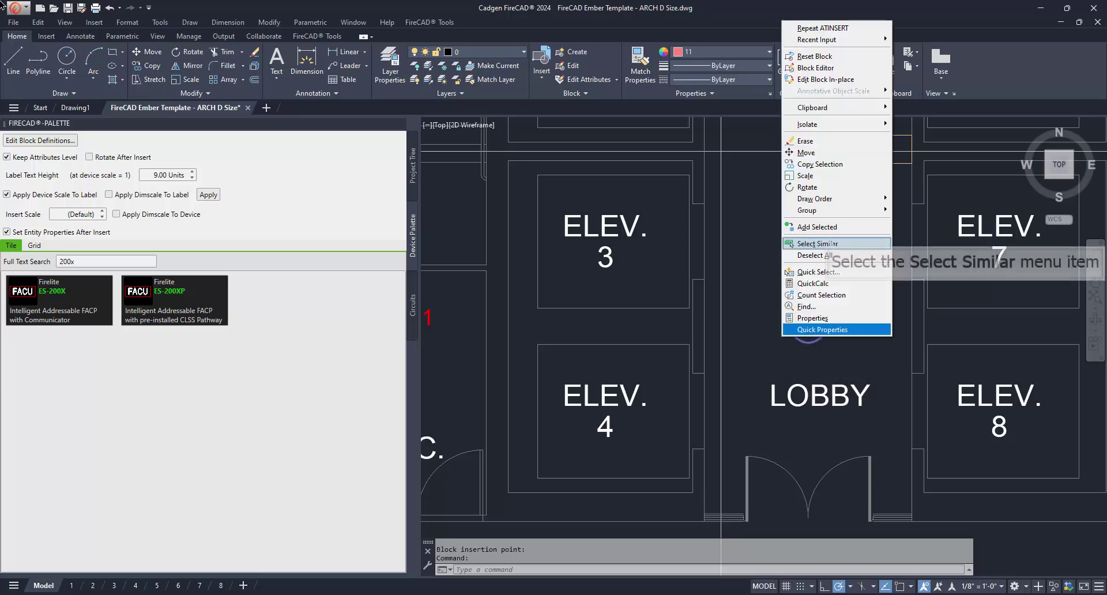
click(813, 244)
scroll(815, 252, down, 10)
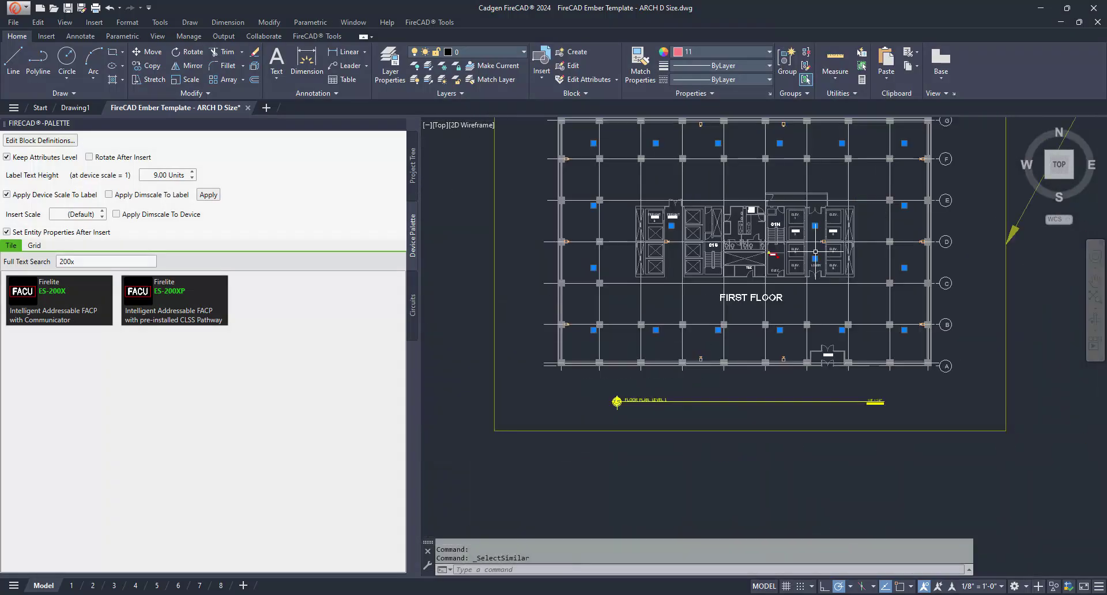
scroll(815, 252, down, 5)
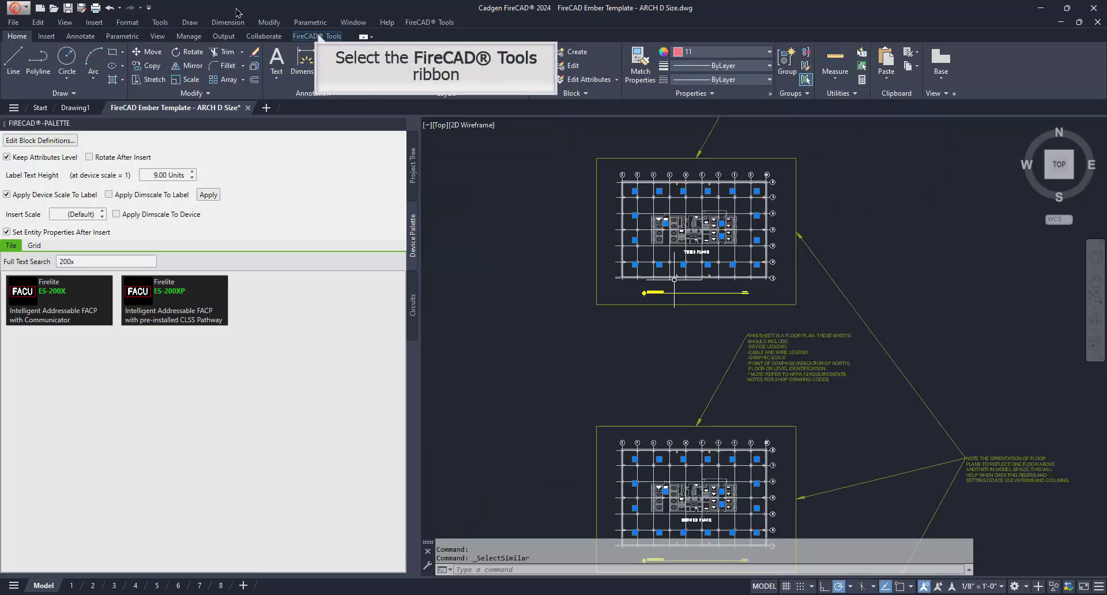
click(318, 36)
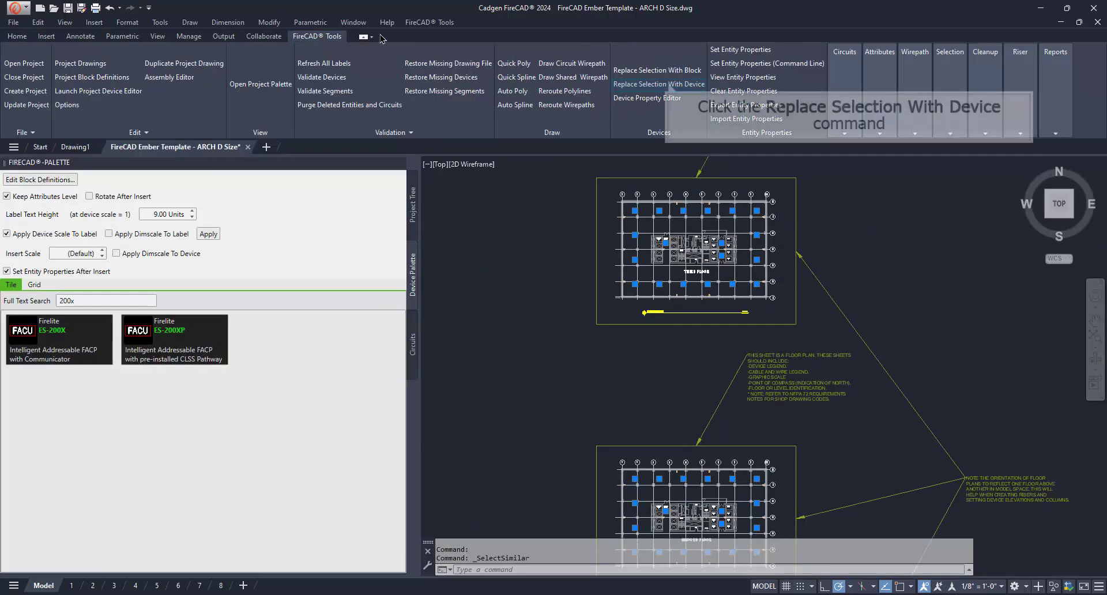
click(671, 87)
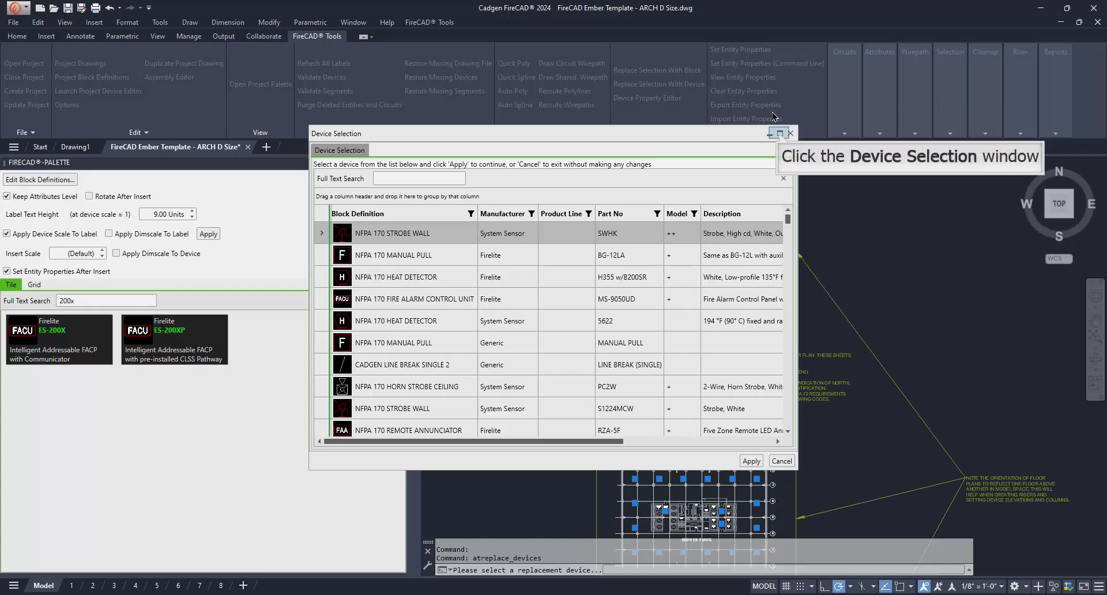
- Maximize Device Selection and filter it to NFPA 170 SMOKE DETECTOR blocks from Firelite
click(780, 133)
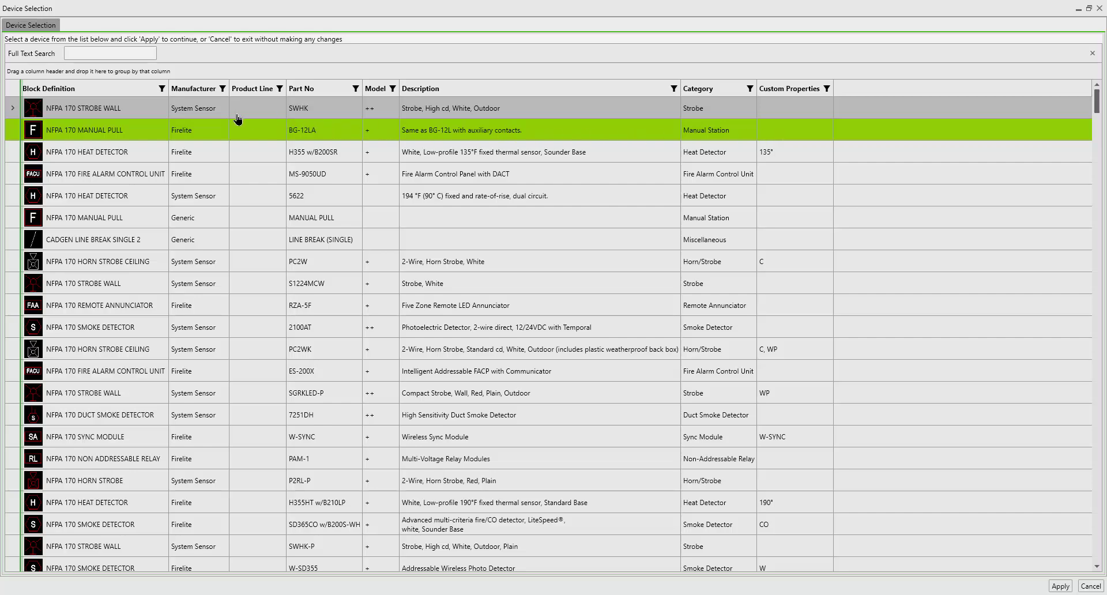
click(162, 88)
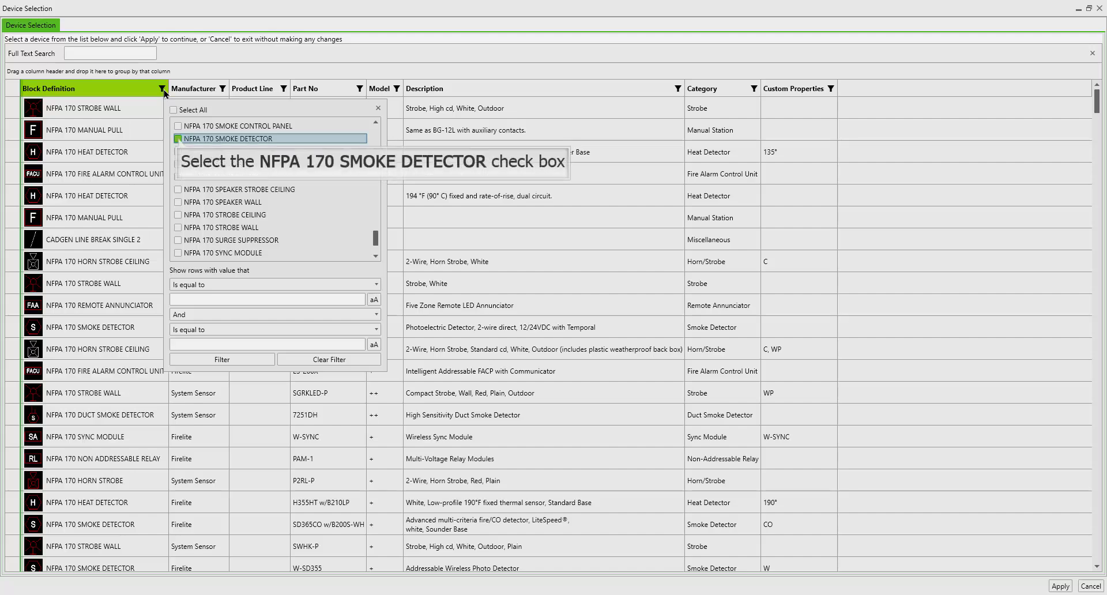
click(179, 139)
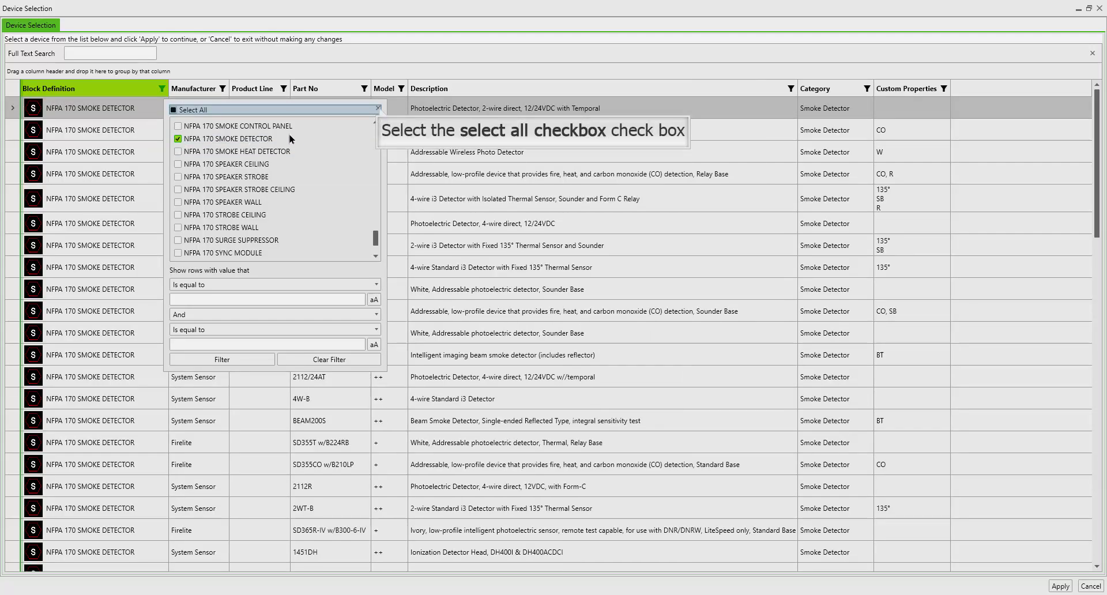
click(378, 108)
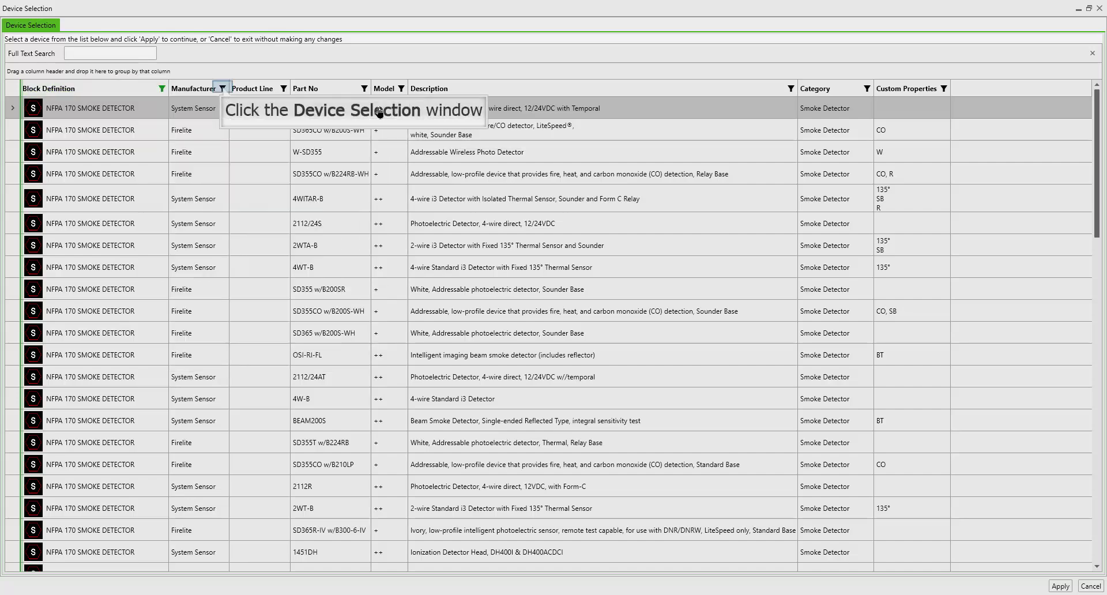
click(222, 88)
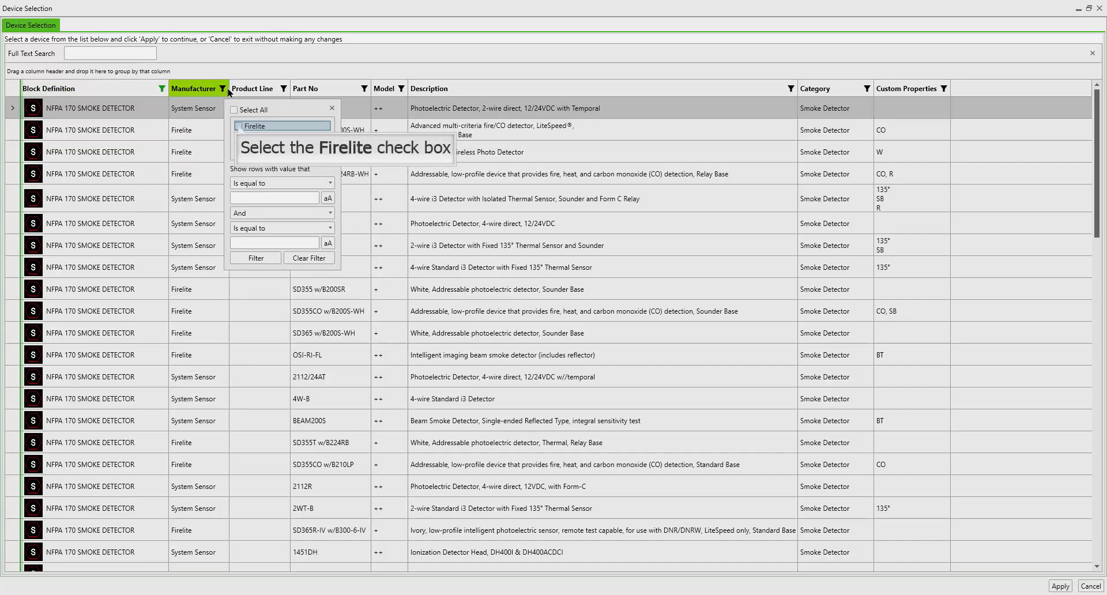
click(238, 126)
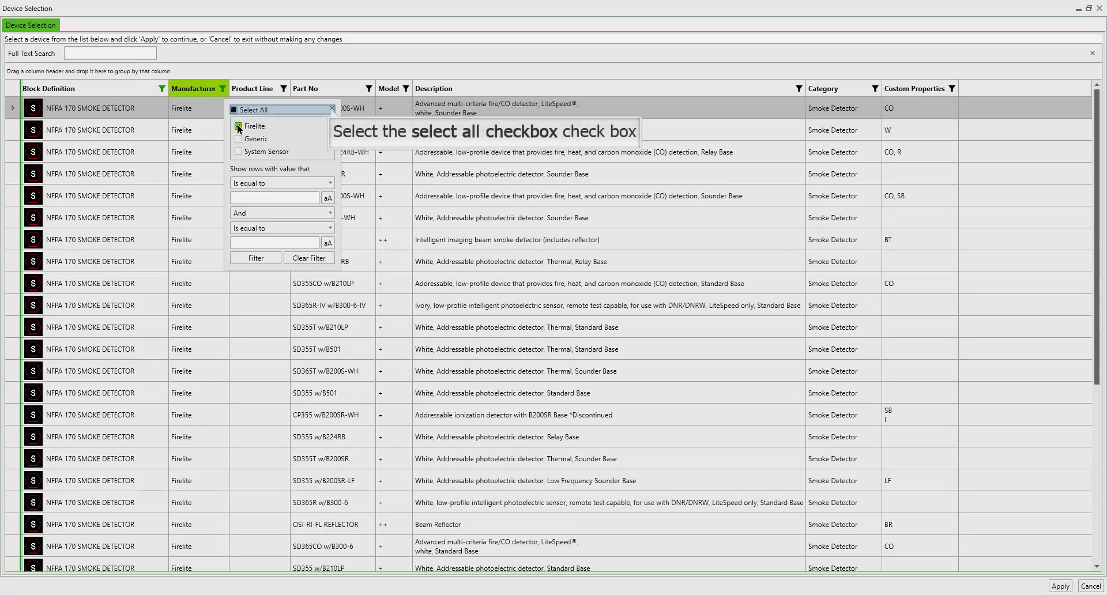
click(331, 108)
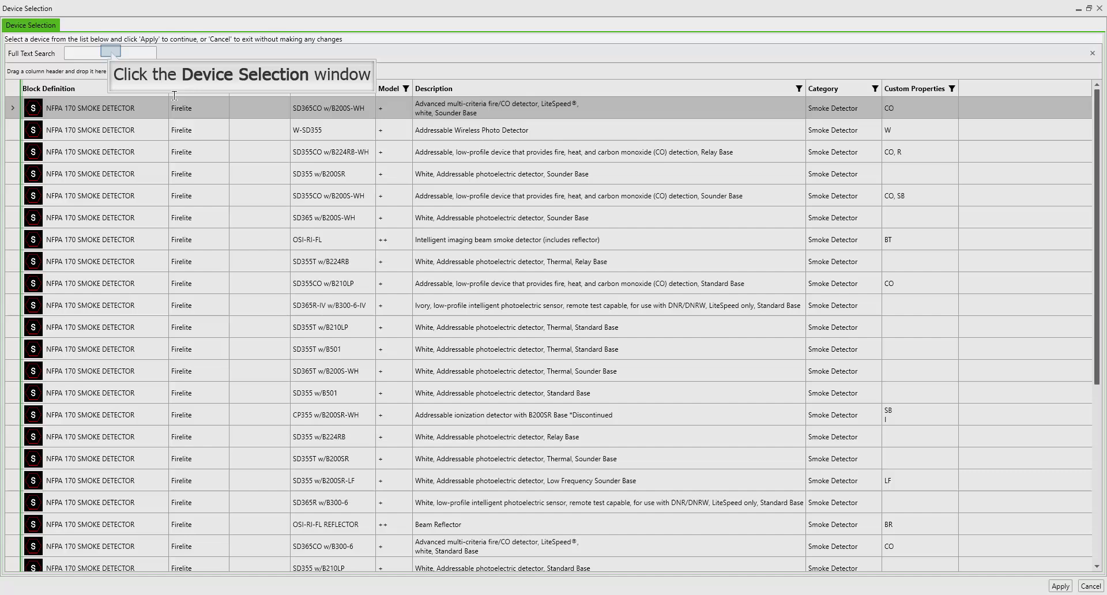
- Search '365' and choose the SD365 w/B300-6 smoke detector
click(110, 51)
text(36)
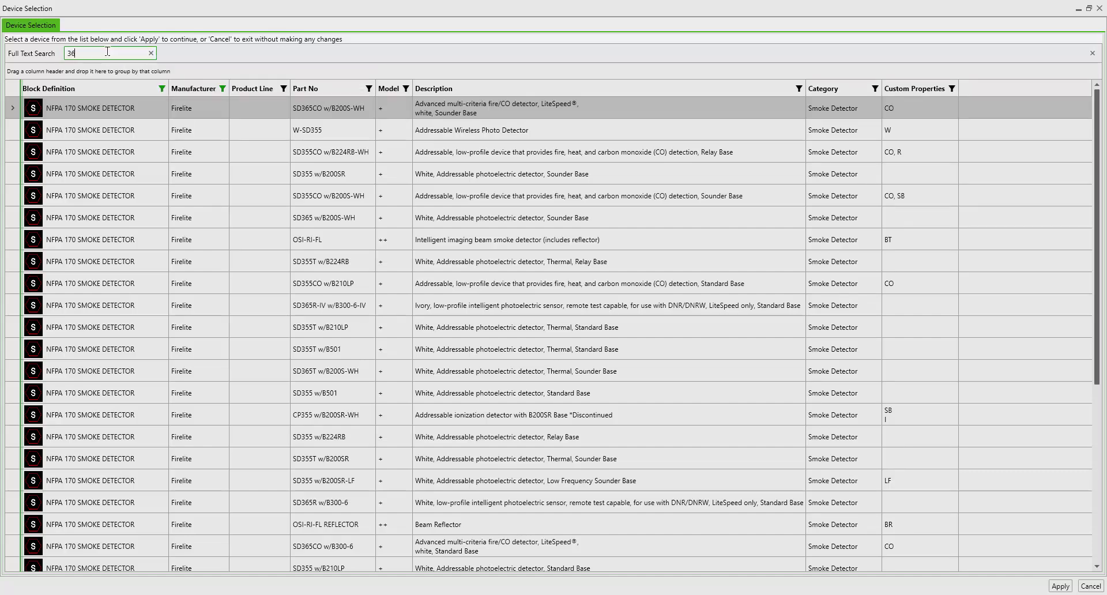
text(5)
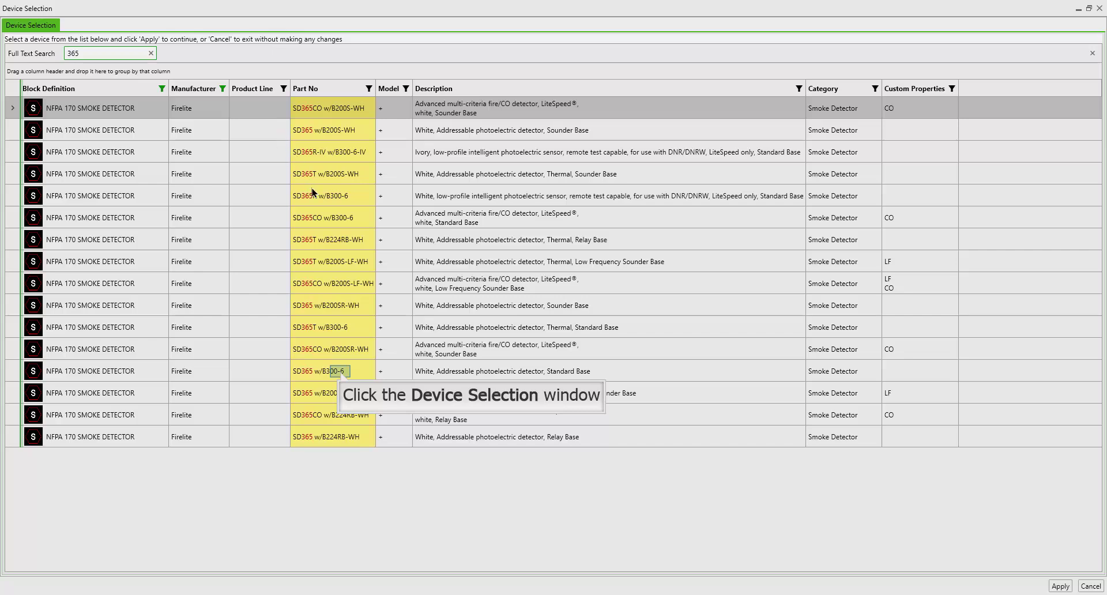
click(341, 372)
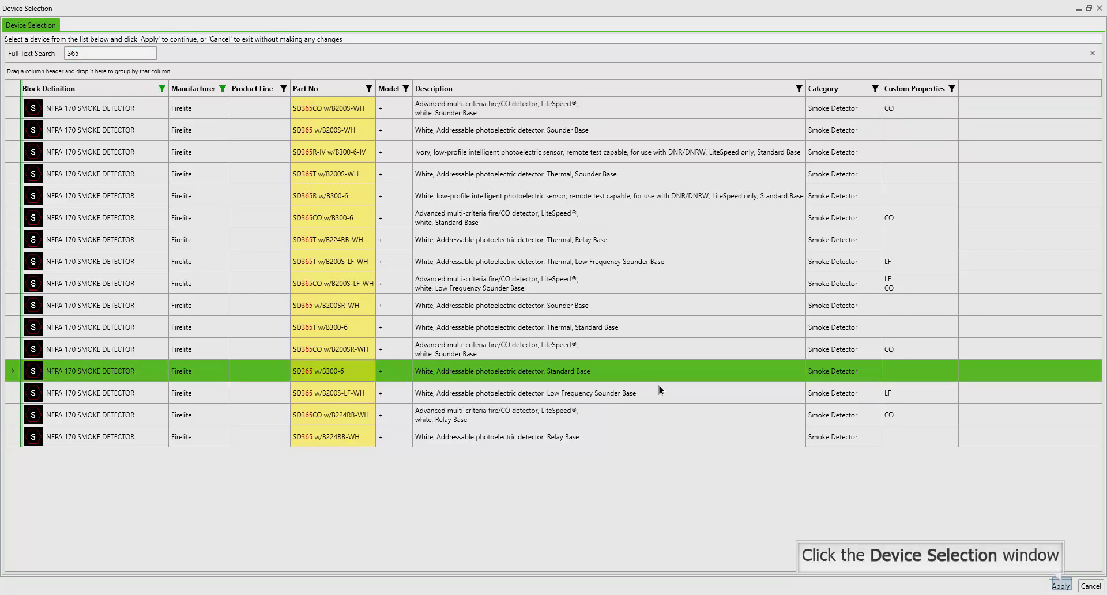
- Apply the SD365 w/B300-6 replacement and return to the FIRST FLOOR lobby
click(1061, 586)
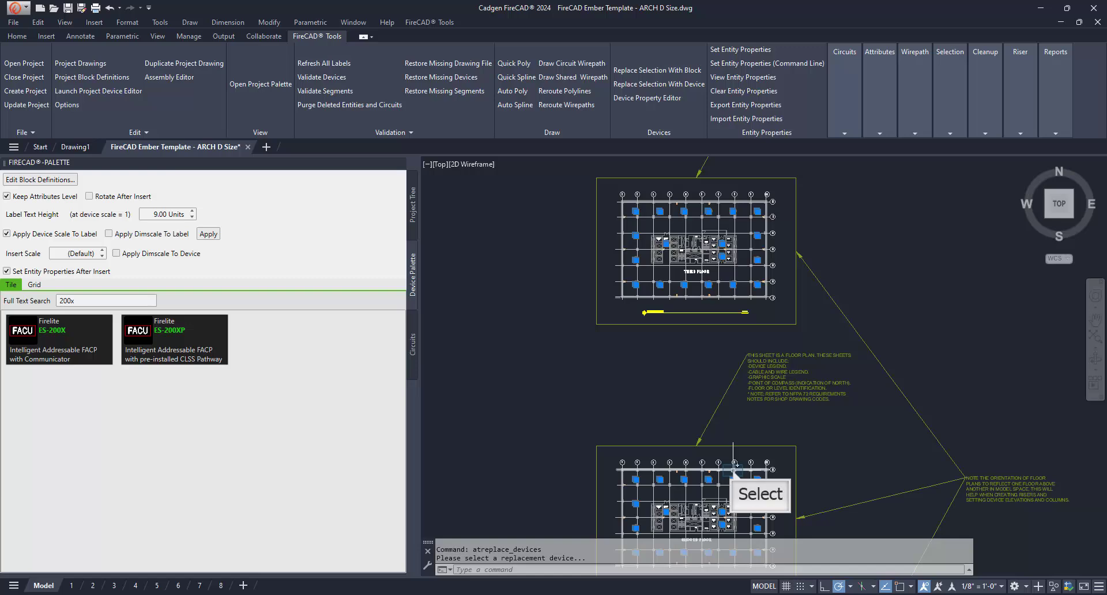
middle_drag(734, 464, 663, 357)
scroll(627, 340, up, 5)
scroll(627, 342, up, 6)
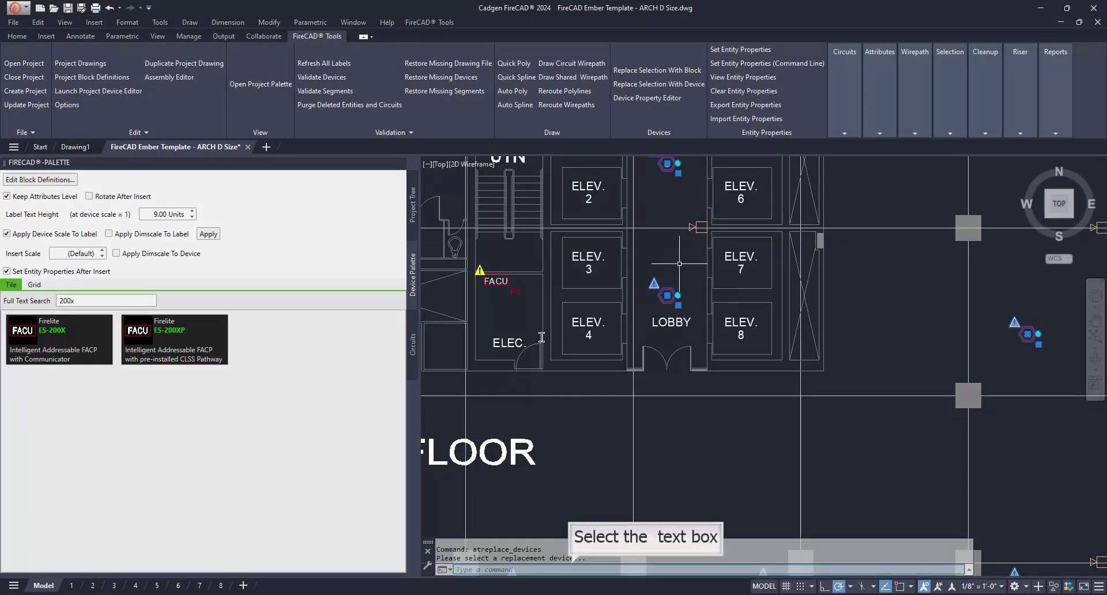
middle_drag(670, 301, 764, 300)
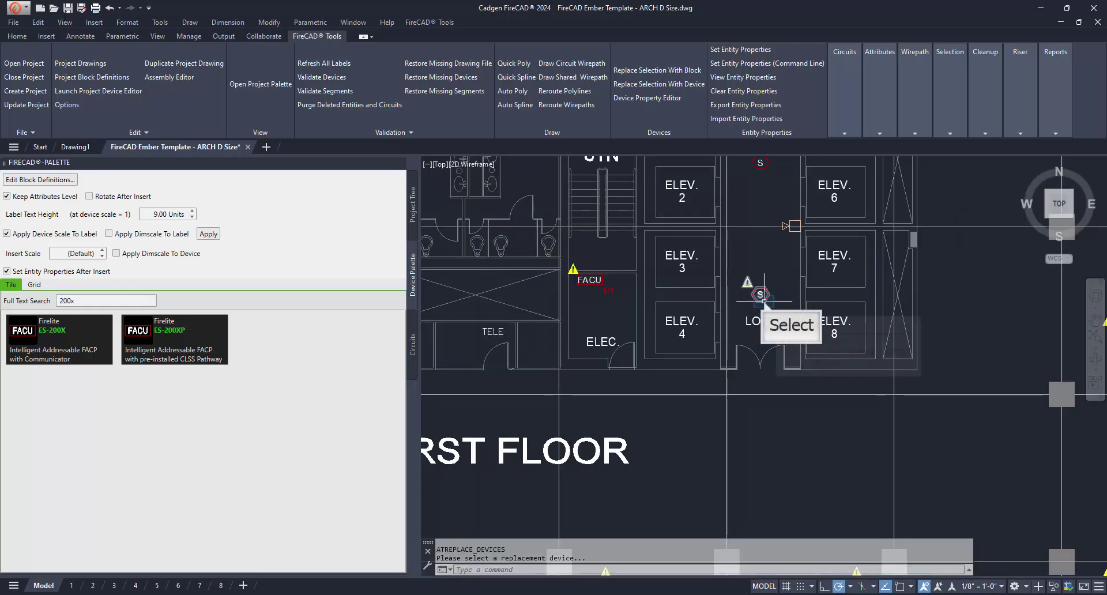
- Copy the lobby SD365 detector into the ELEC. room beside the FACU, validate devices, and save
click(763, 299)
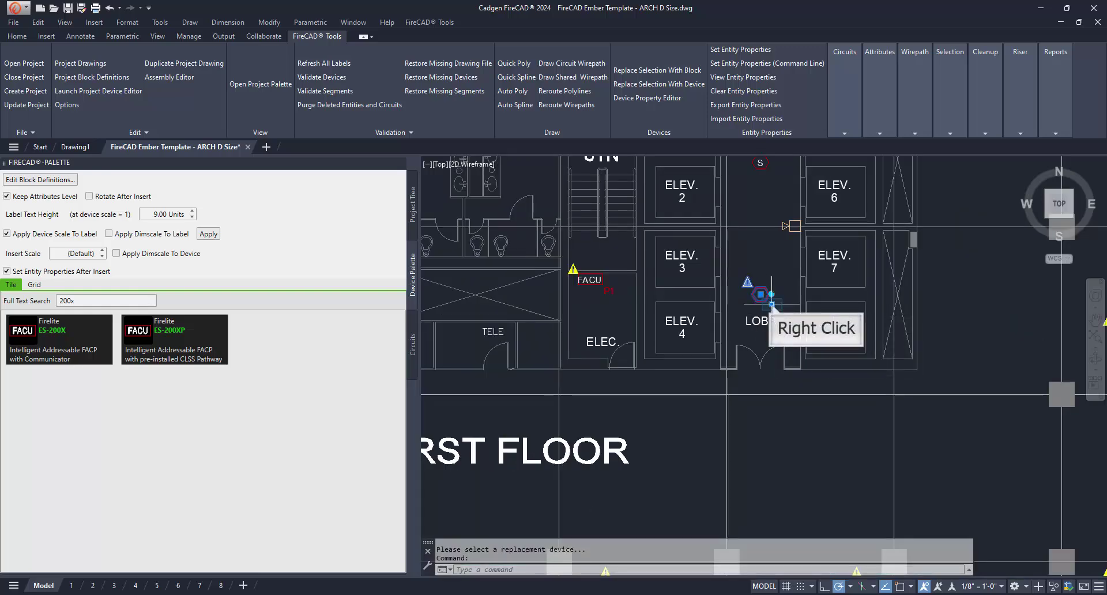
right_click(771, 306)
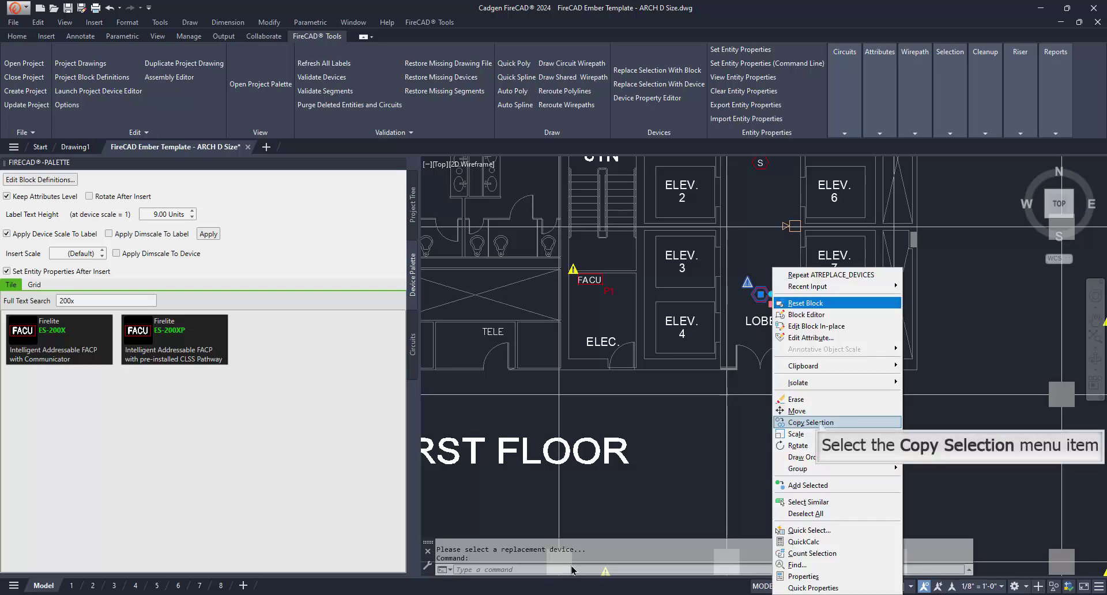
click(818, 423)
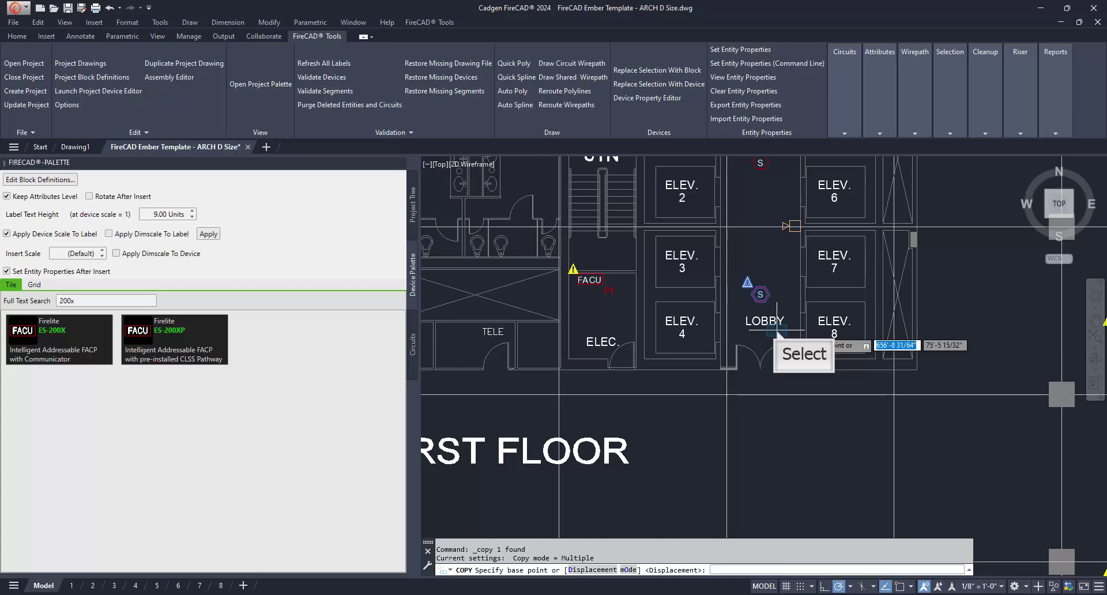
click(777, 331)
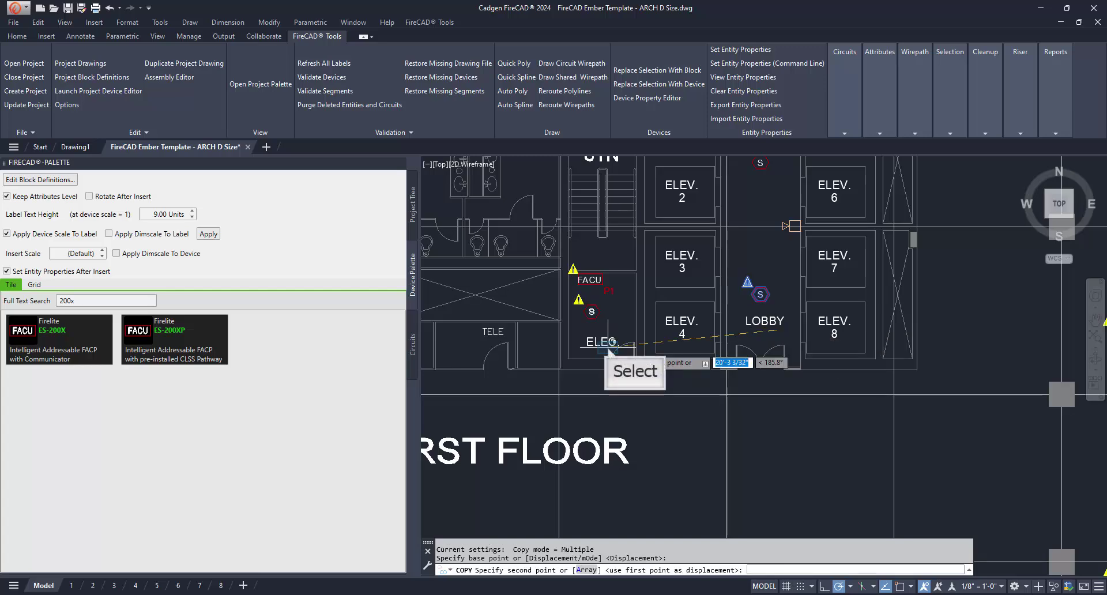
click(608, 344)
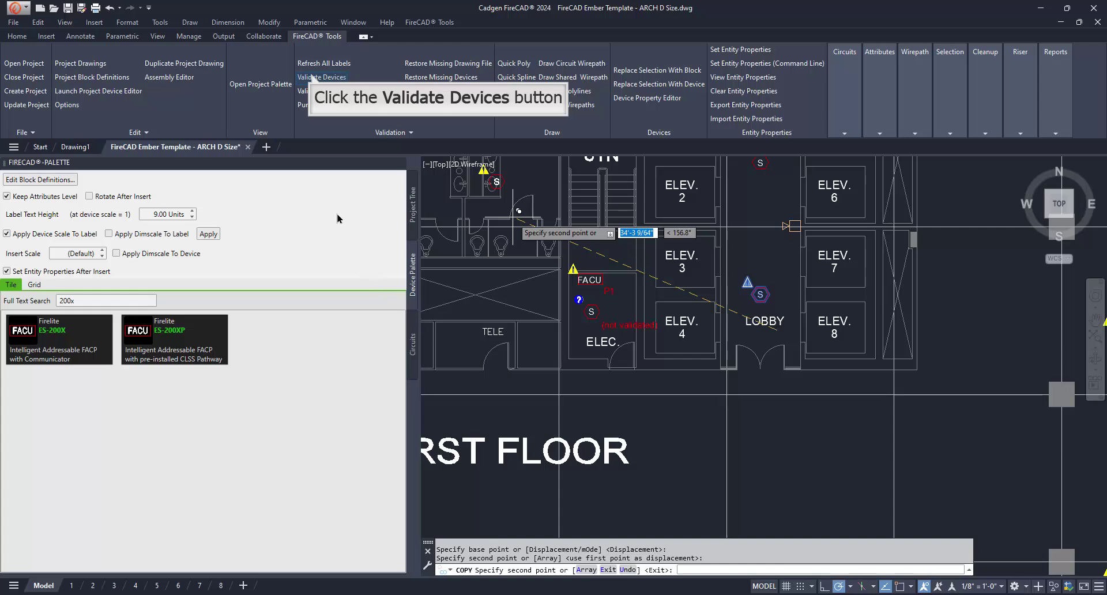
click(315, 78)
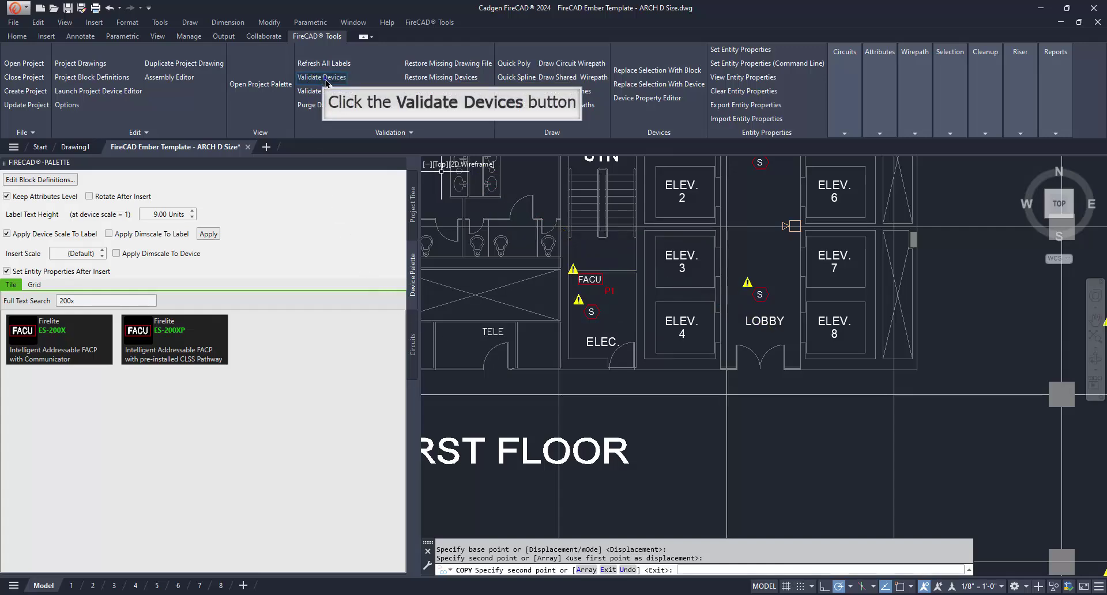
click(325, 79)
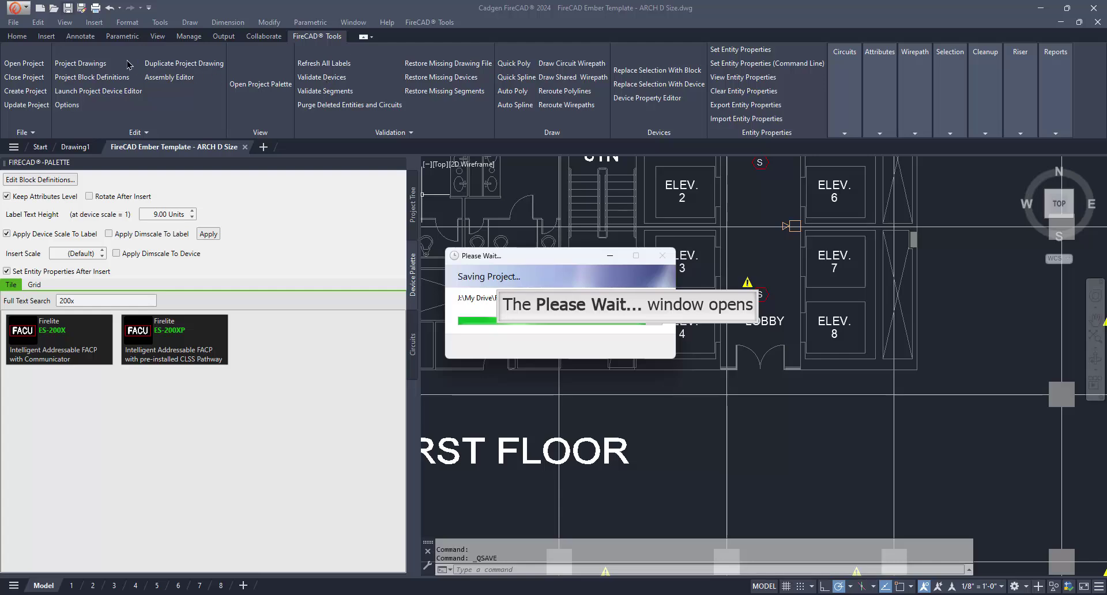
- Select the device near ELEV. 6 together with all similar devices
click(794, 230)
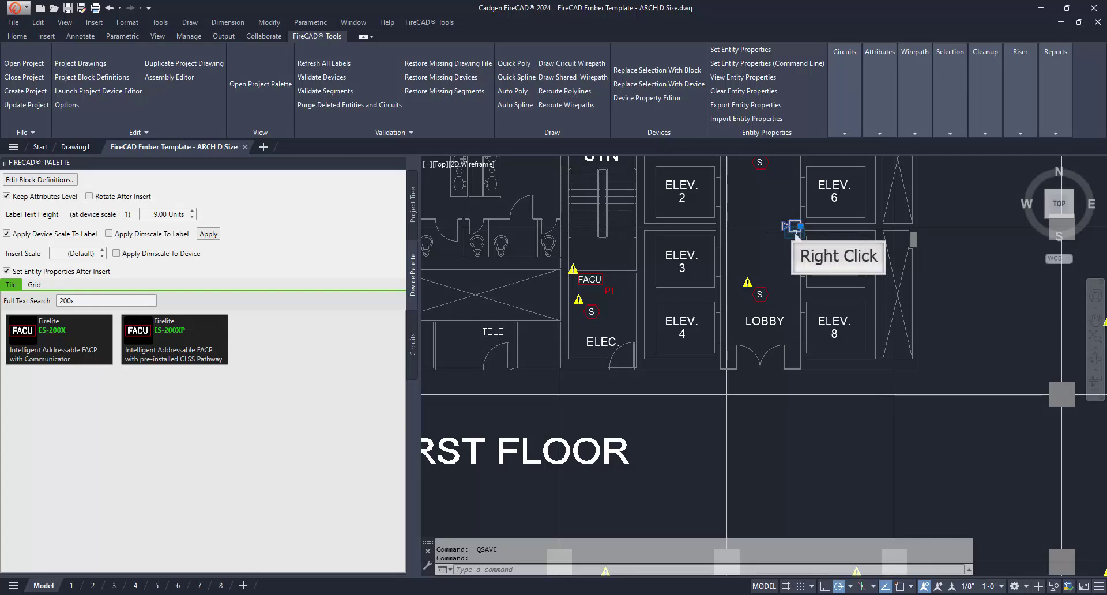
right_click(795, 231)
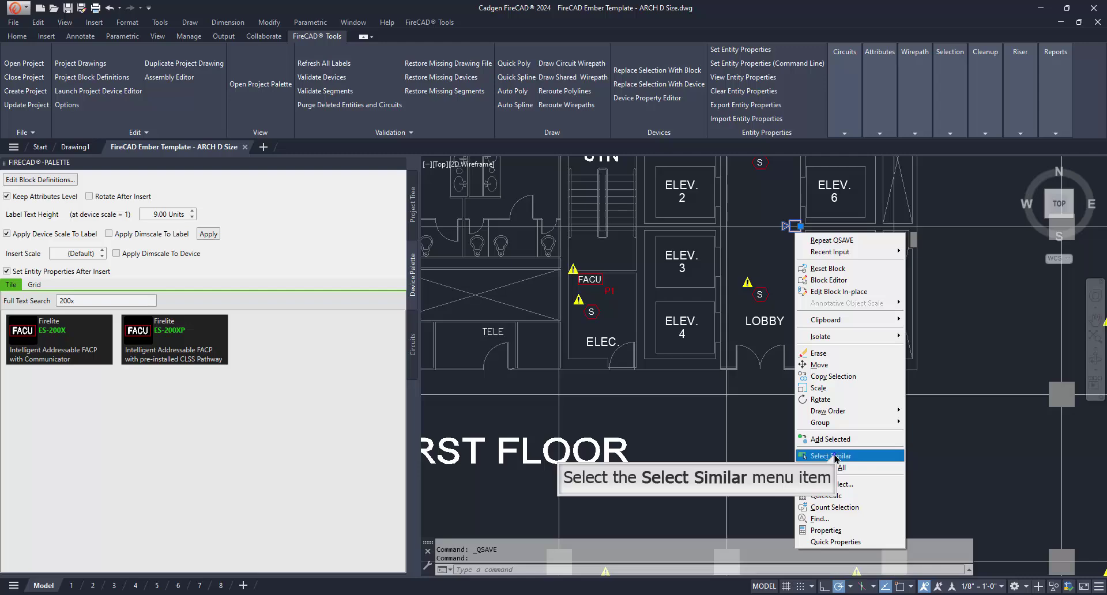
click(825, 456)
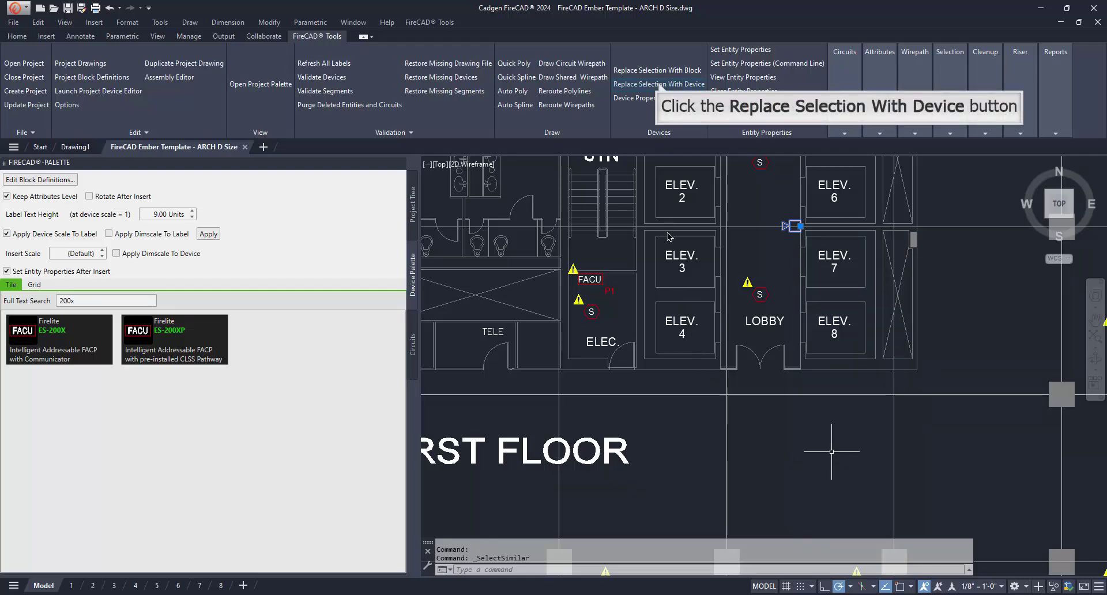
- Replace the selection with the System Sensor P2RLED horn strobe found by searching 'p2rled'
click(661, 85)
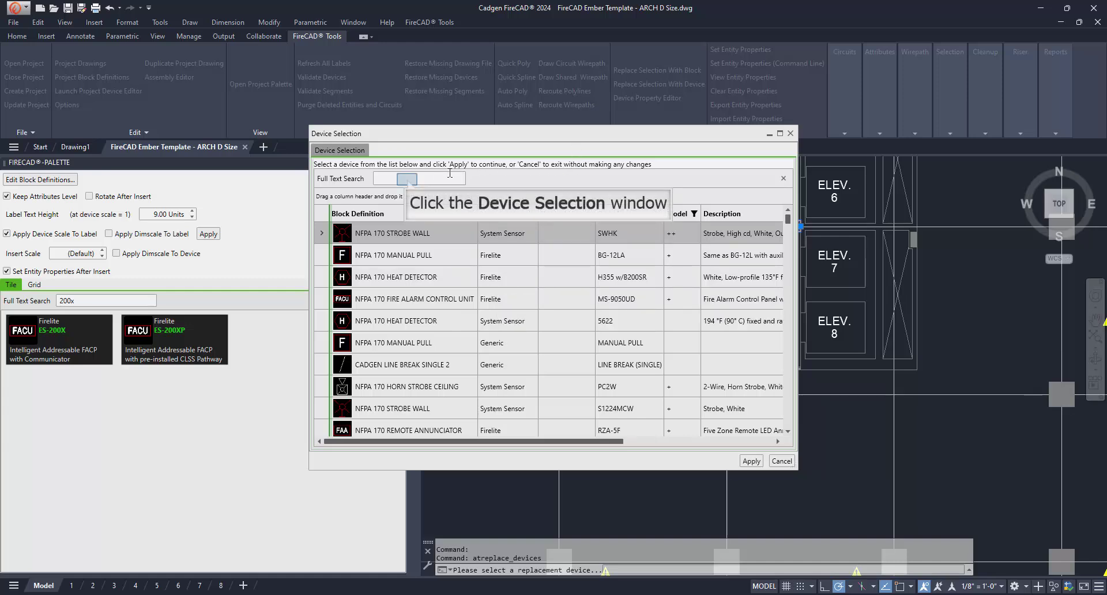
click(407, 179)
text(p2rled)
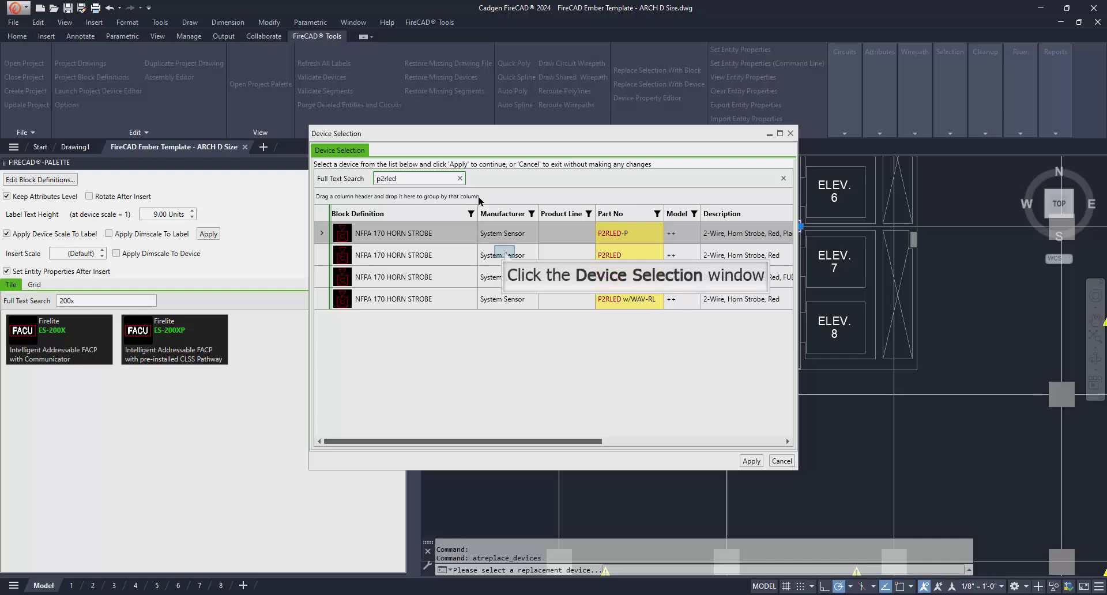
click(505, 252)
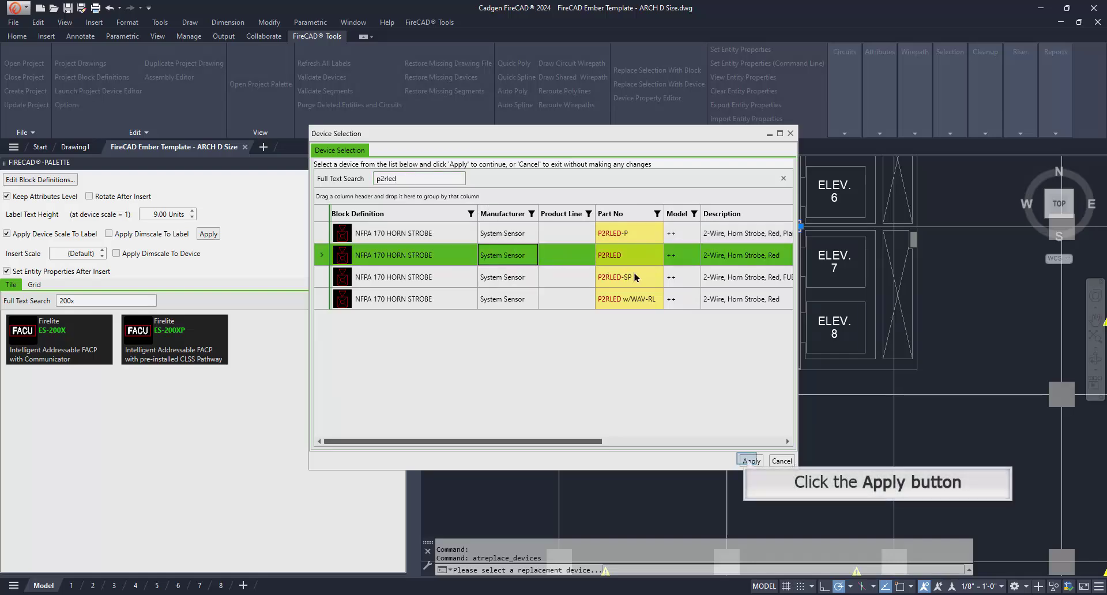
click(750, 461)
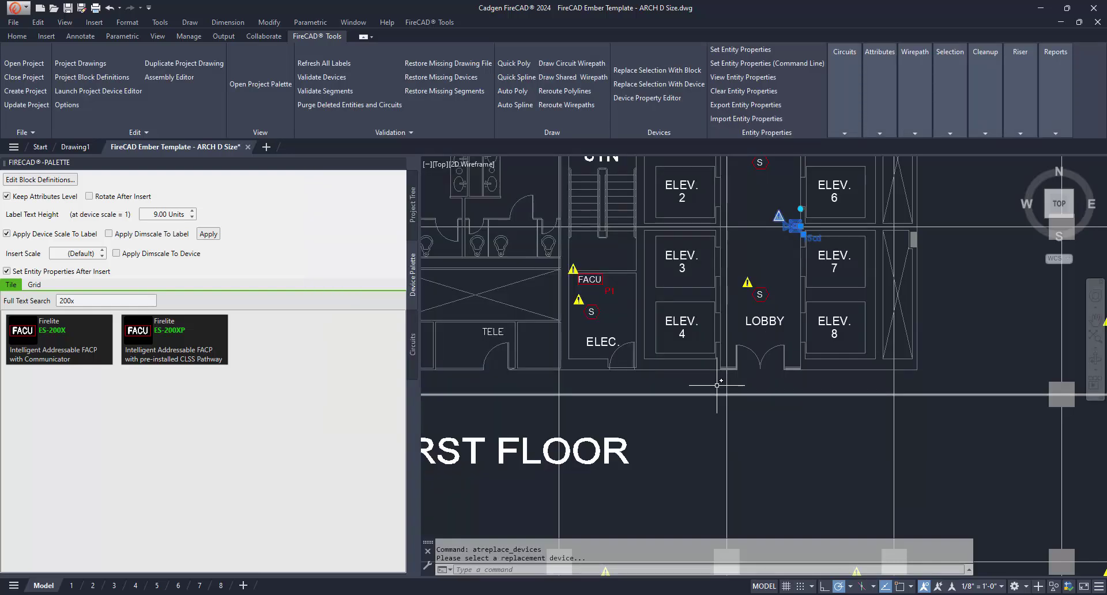
- Clear the selection and pan down to the bay between gridlines 6 and 9
key(Escape)
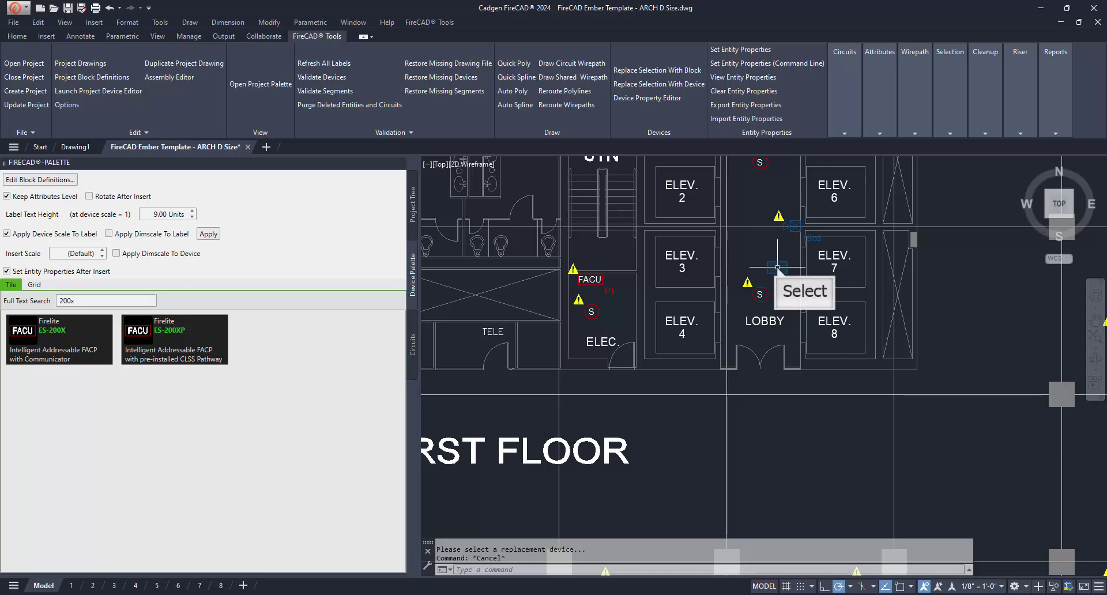
middle_drag(777, 267, 742, 532)
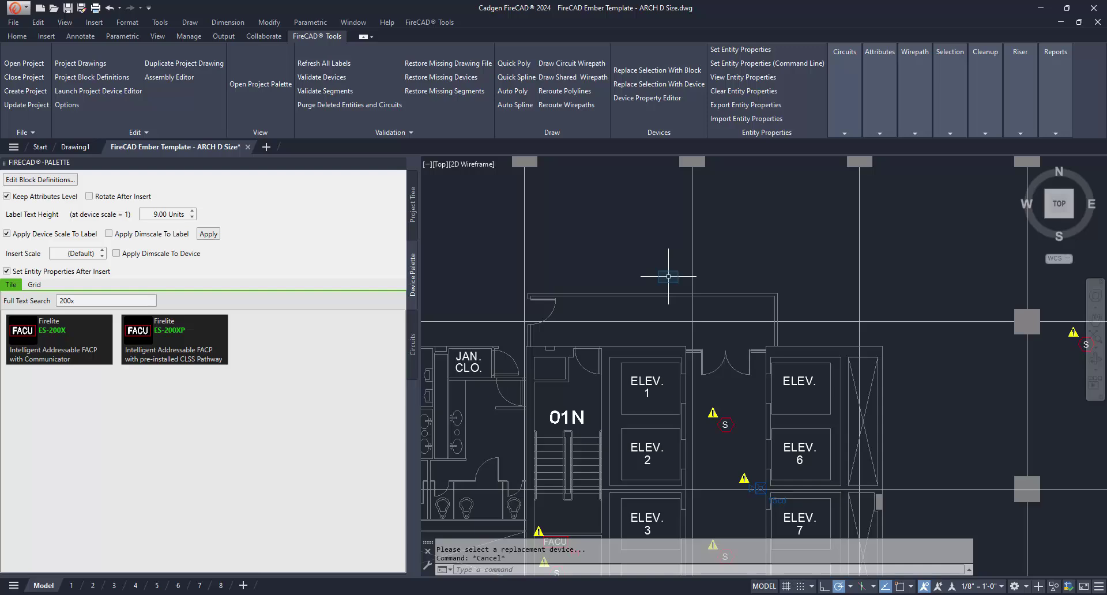
middle_drag(668, 277, 660, 585)
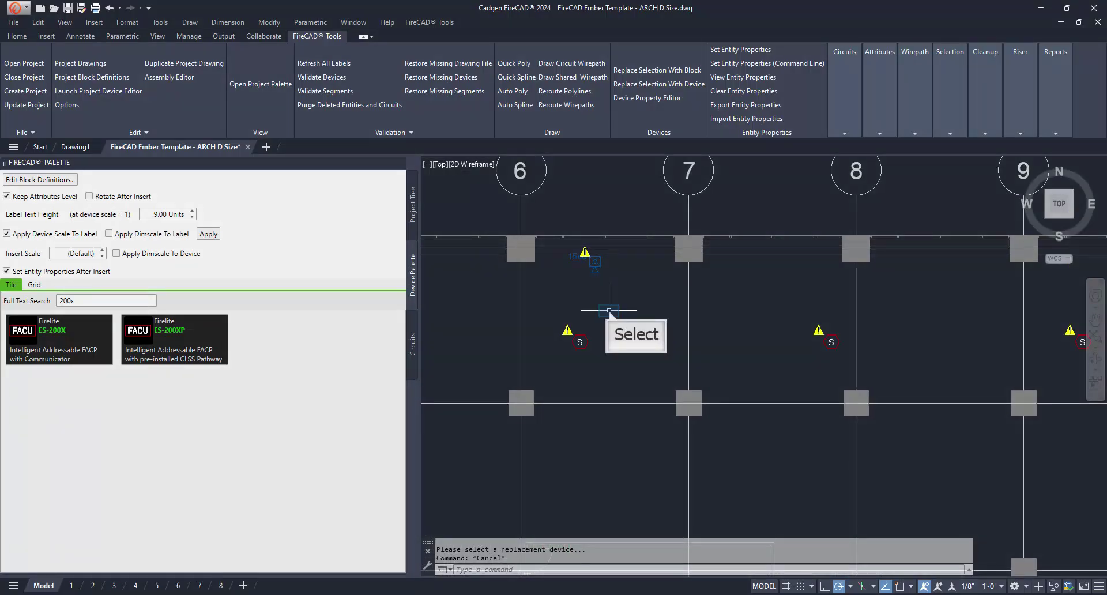
- Select the 15cd horn strobe and set the FA-NFPA 170 HORN STROBE layer colour to green
mouse_move(609, 310)
middle_down()
mouse_move(680, 317)
mouse_move(734, 346)
middle_up()
scroll(737, 324, up, 2)
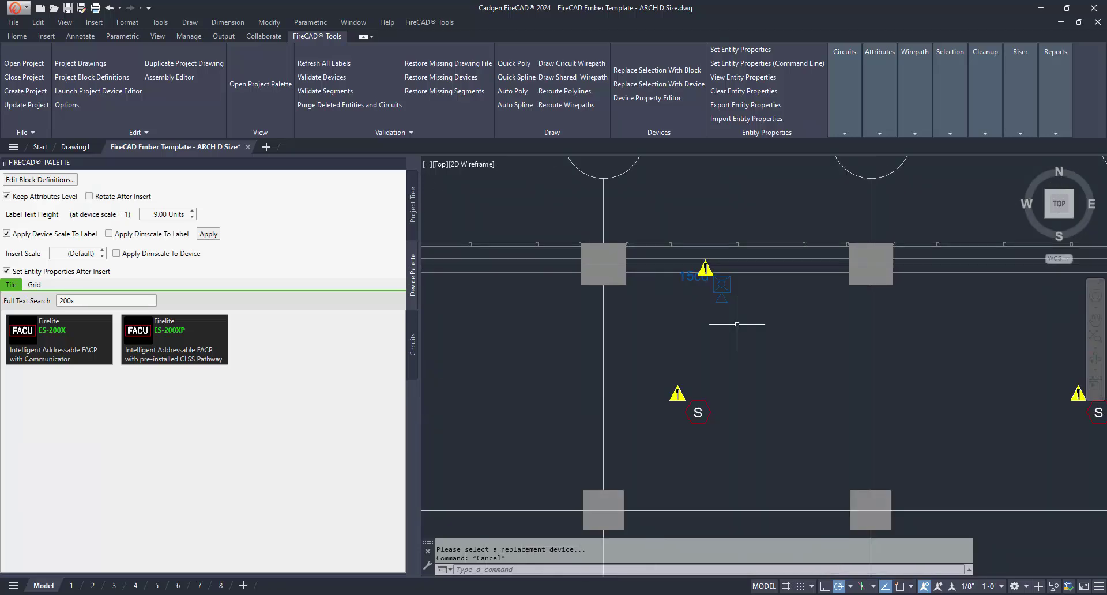
scroll(737, 324, up, 2)
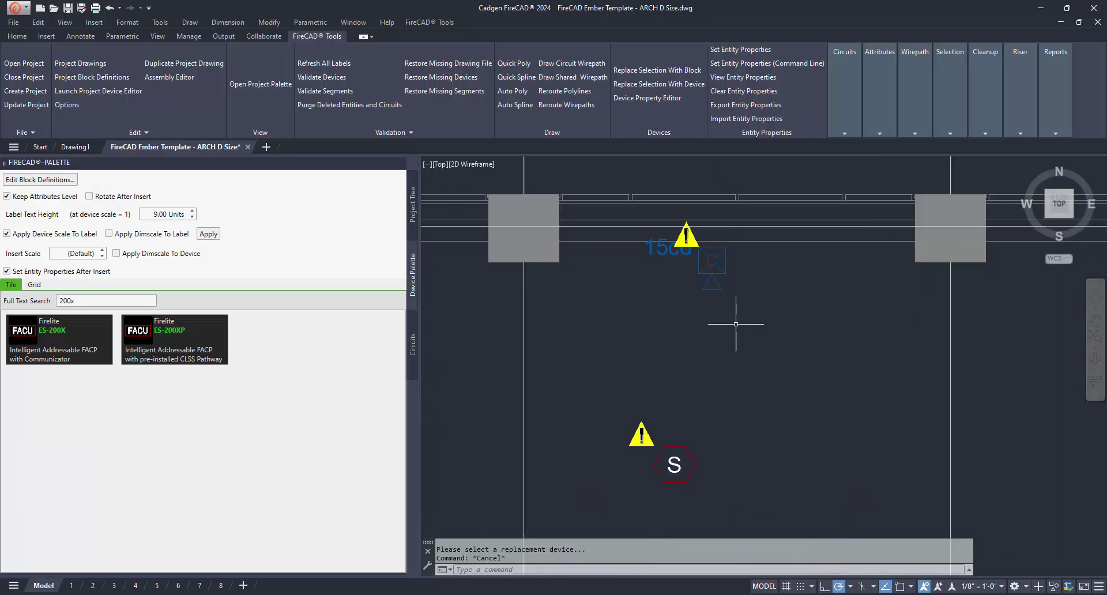
click(710, 275)
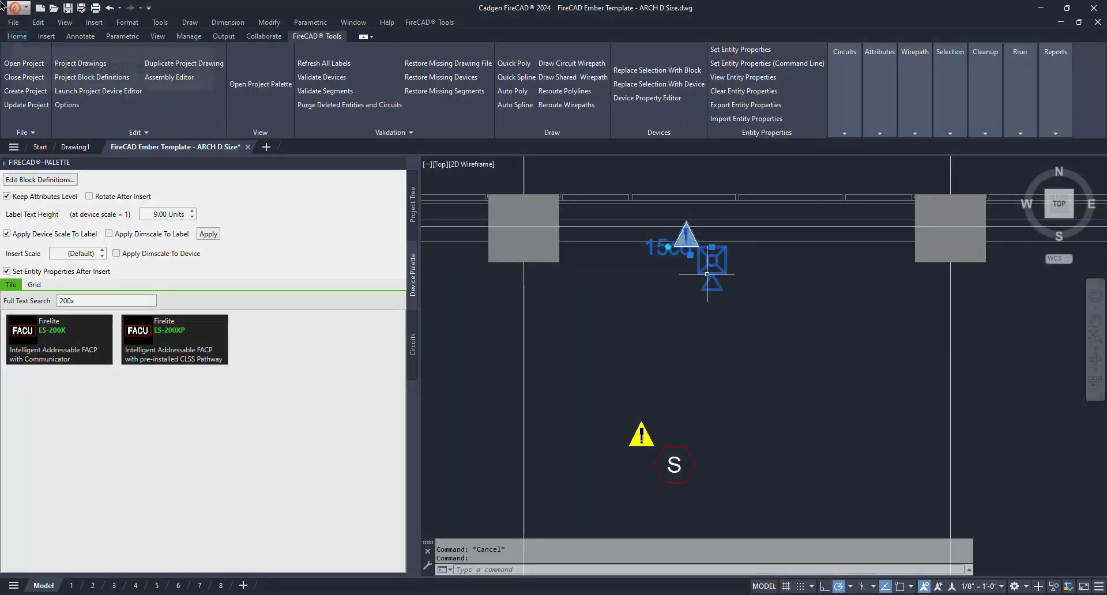
click(16, 39)
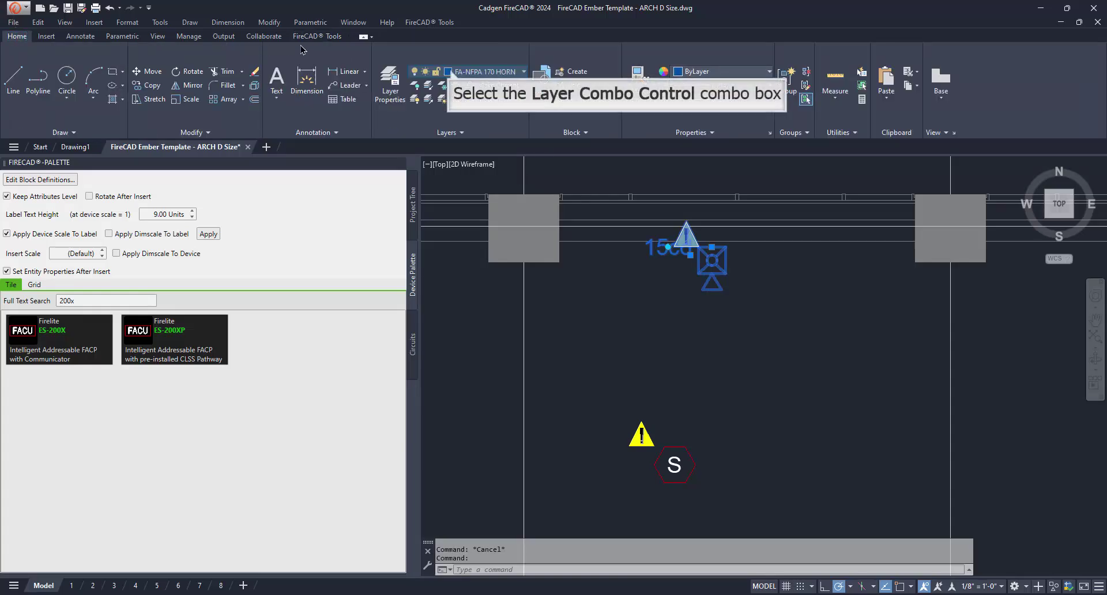
click(452, 73)
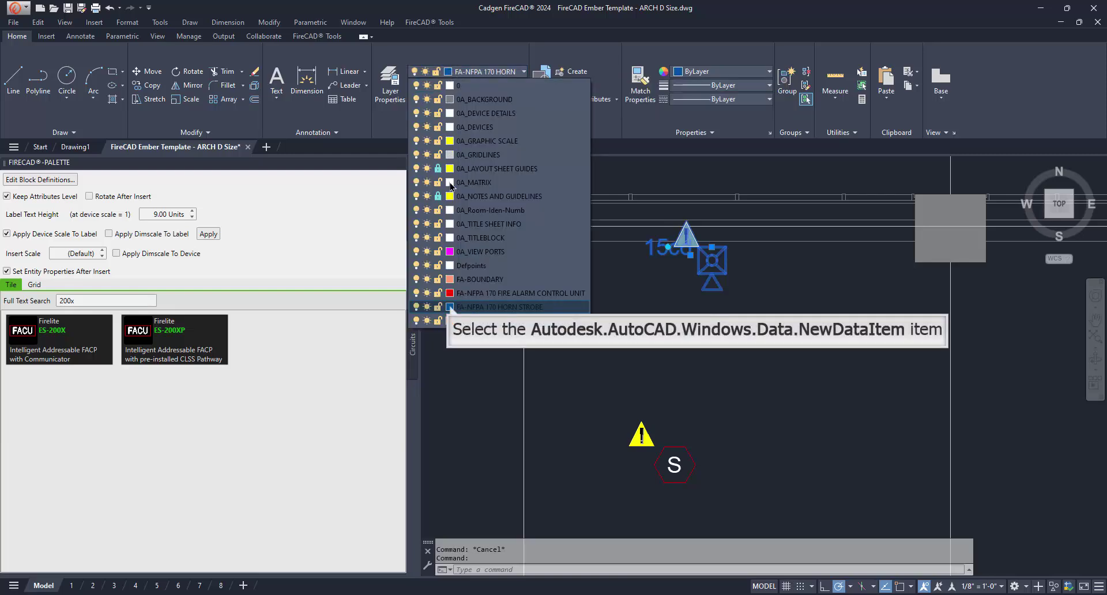
click(450, 306)
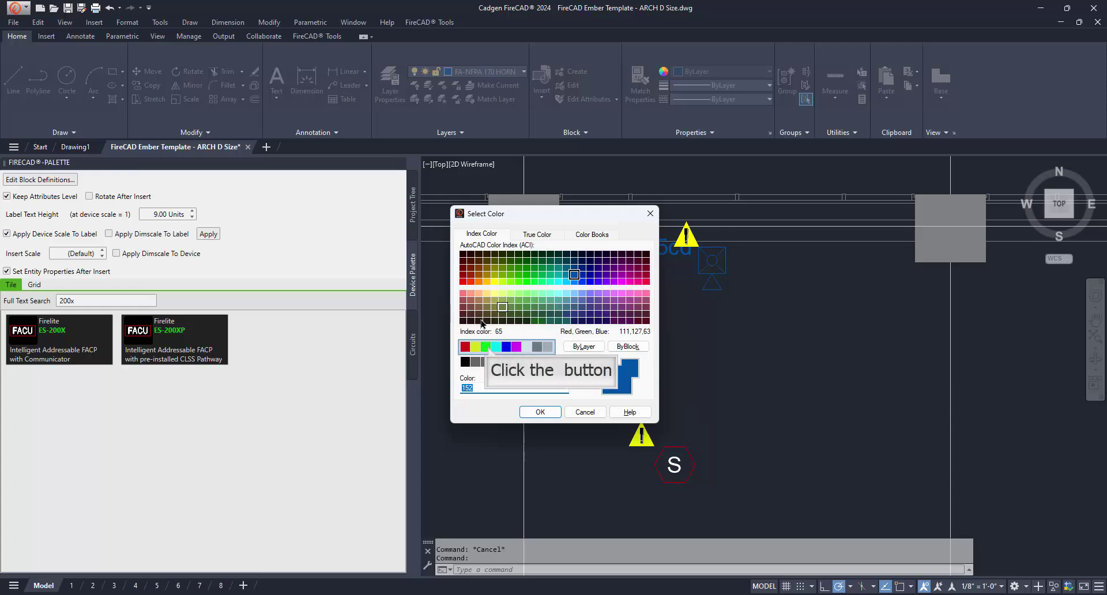
click(486, 347)
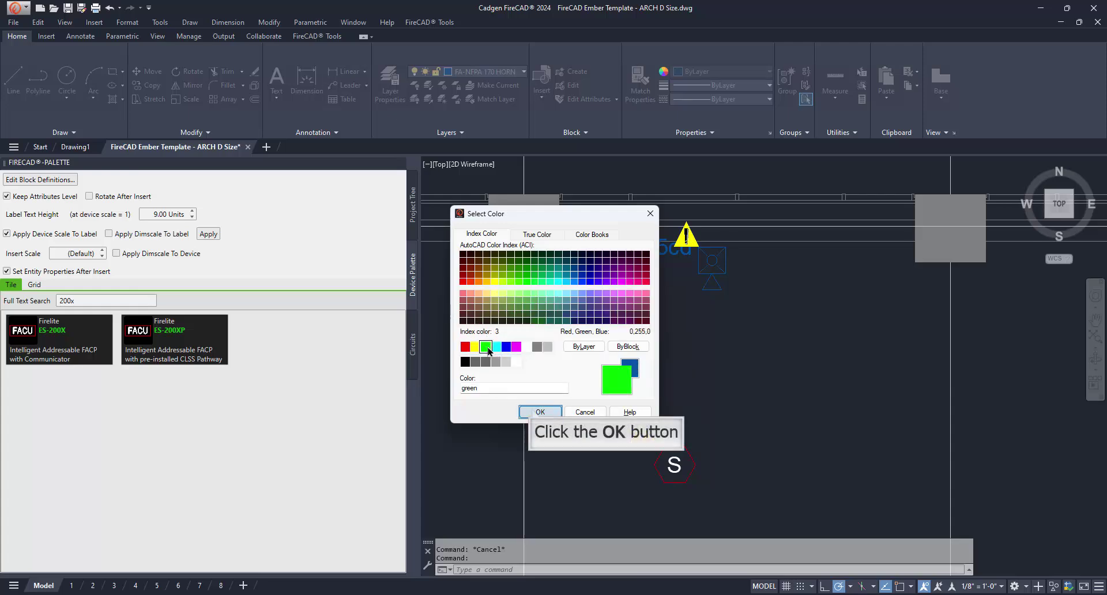
click(531, 410)
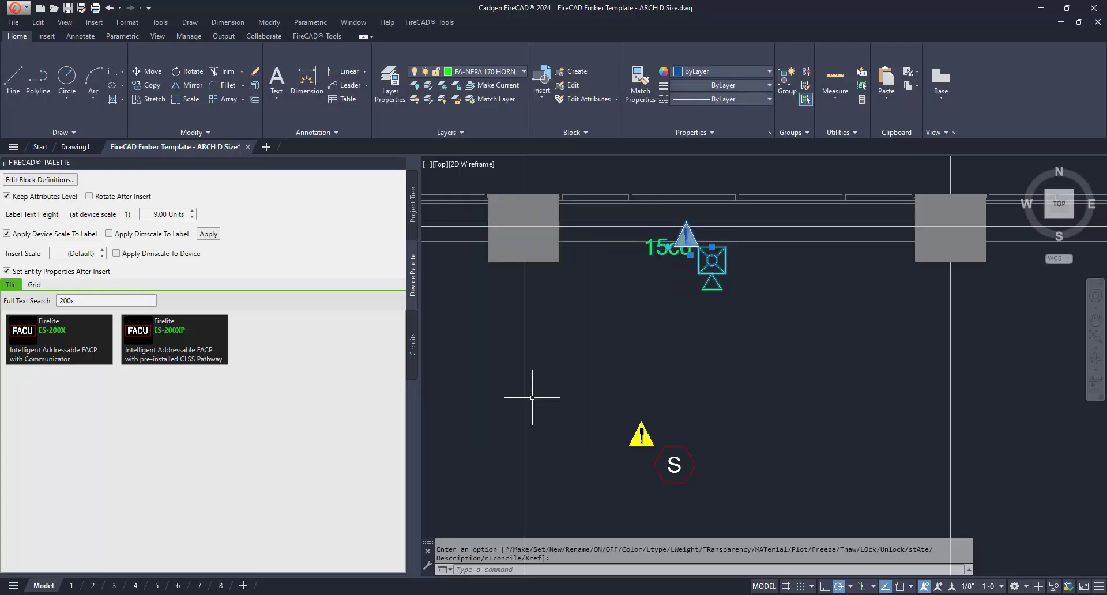
- Select the two 15cd horn strobes between gridlines 4 and 7
key(Escape)
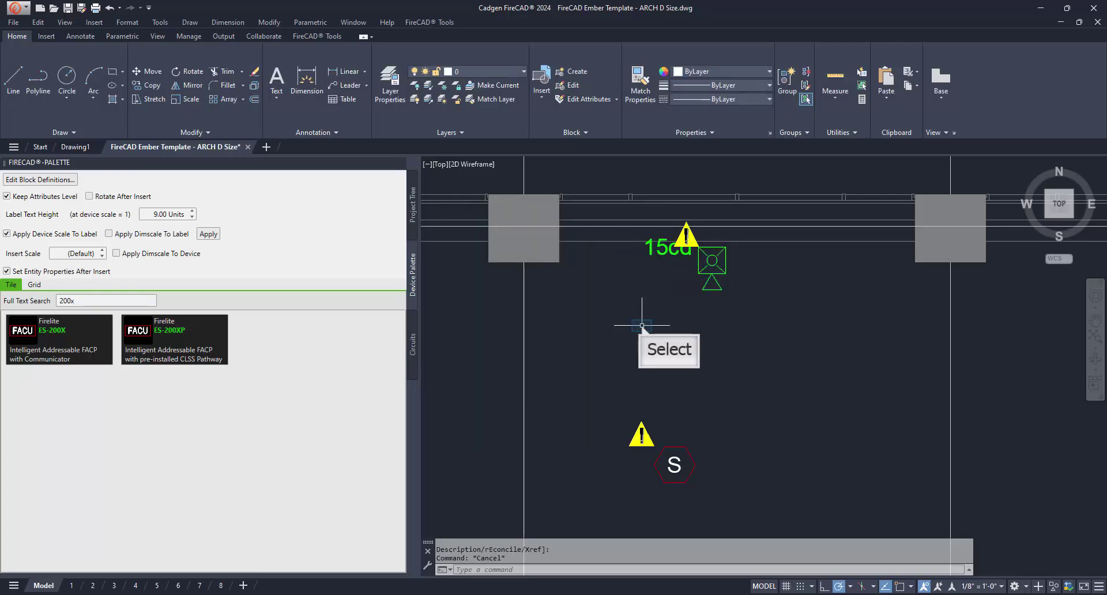
scroll(641, 325, down, 5)
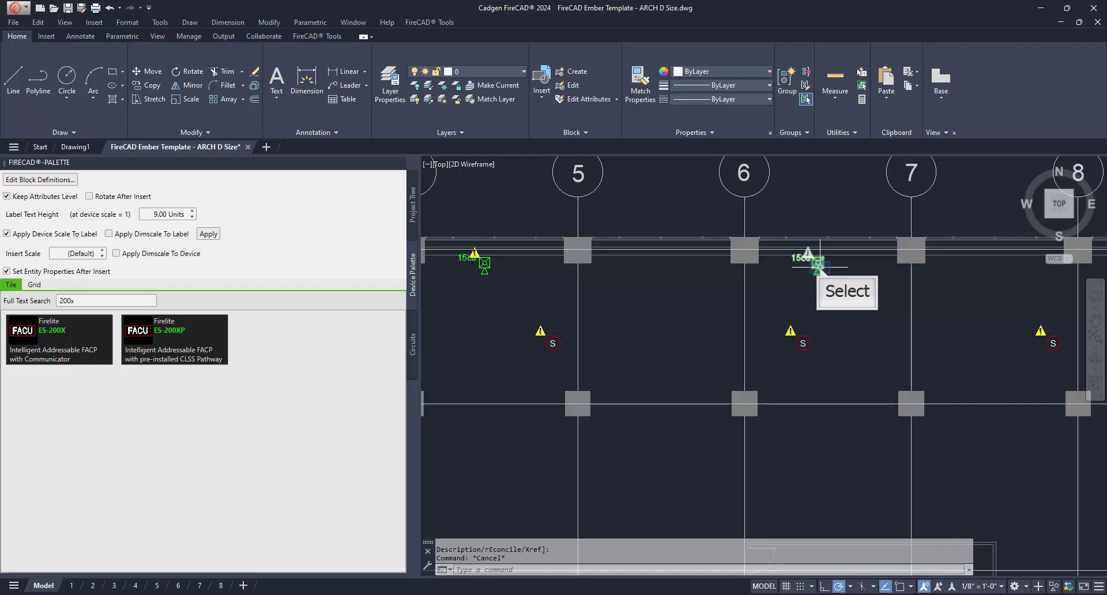
click(817, 264)
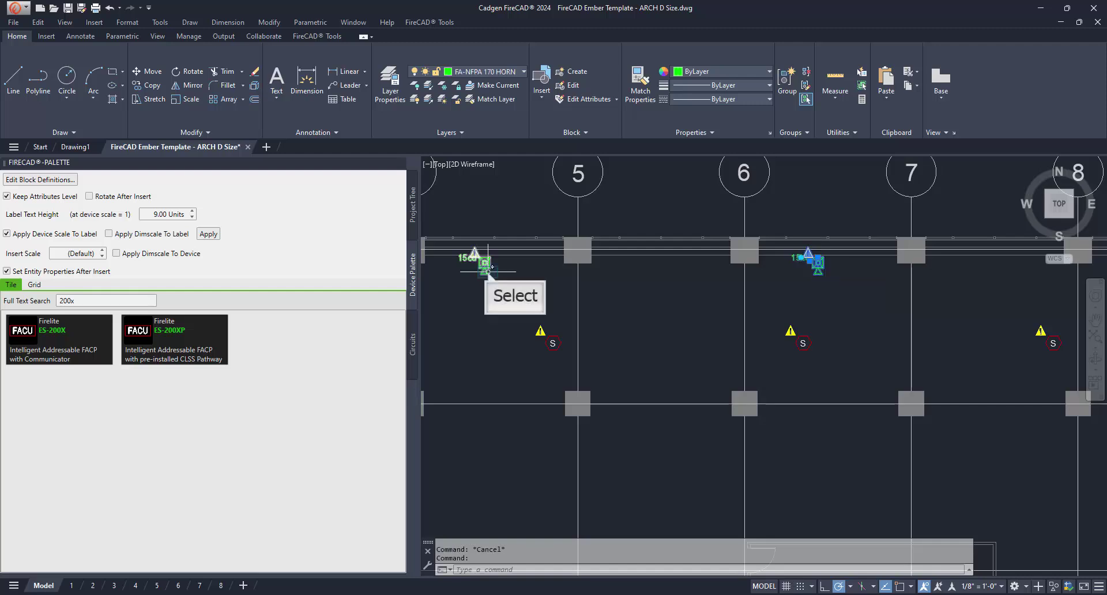
click(487, 266)
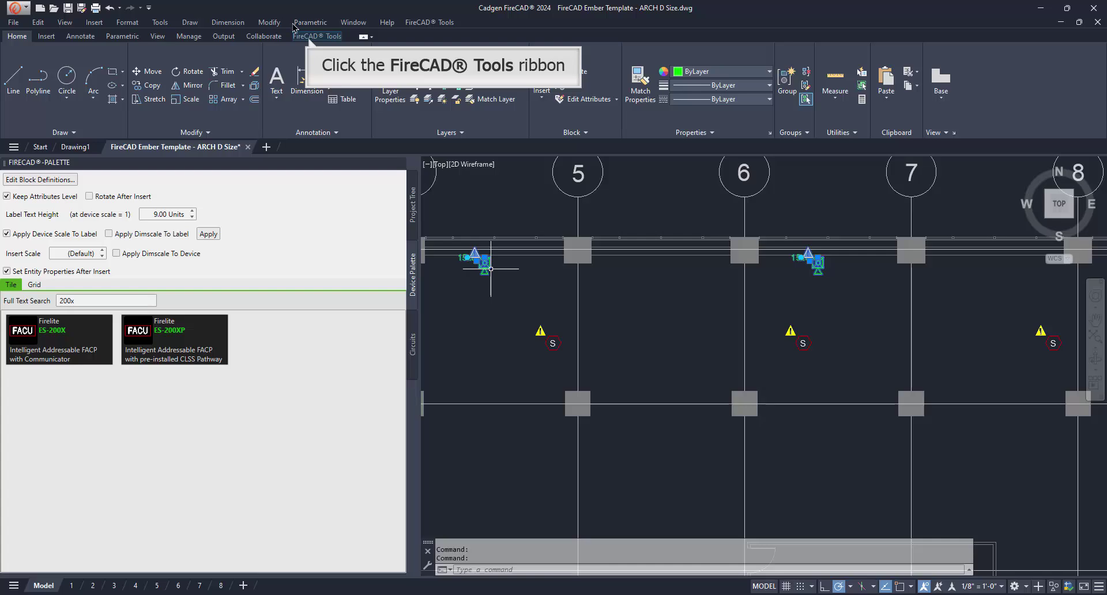
- Turn on the coverage display for the selected strobes and pan to the FIRST FLOOR label
click(310, 38)
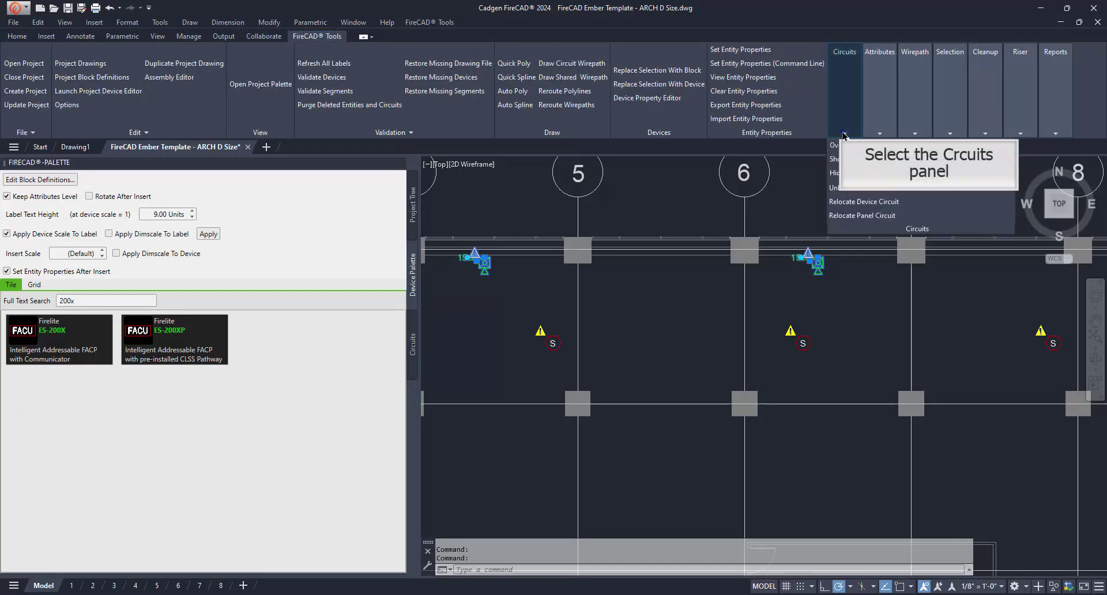
click(844, 134)
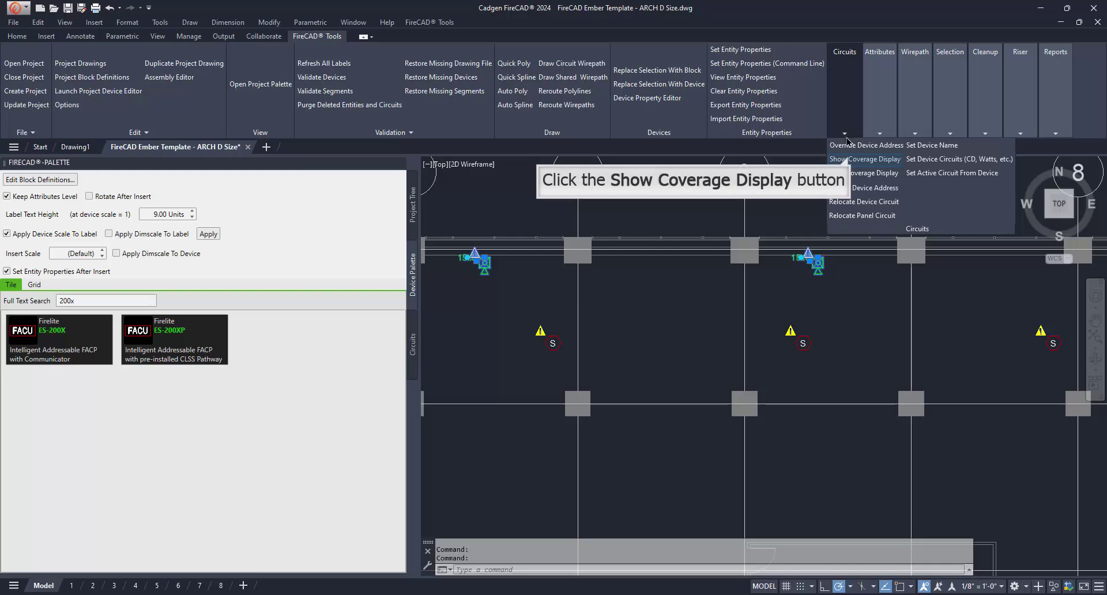
click(851, 160)
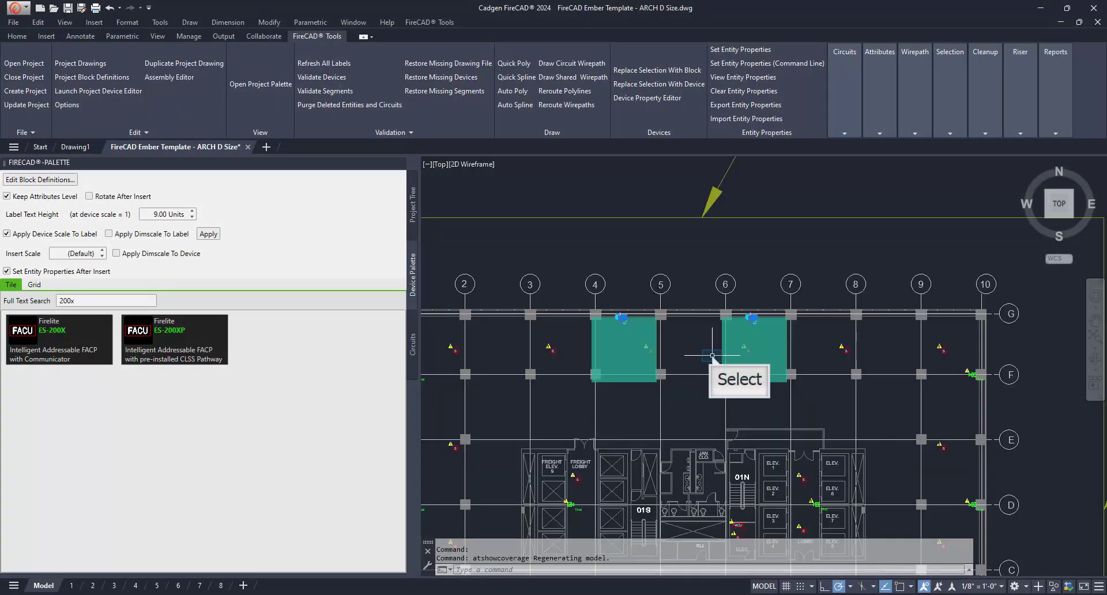
middle_drag(712, 355, 726, 317)
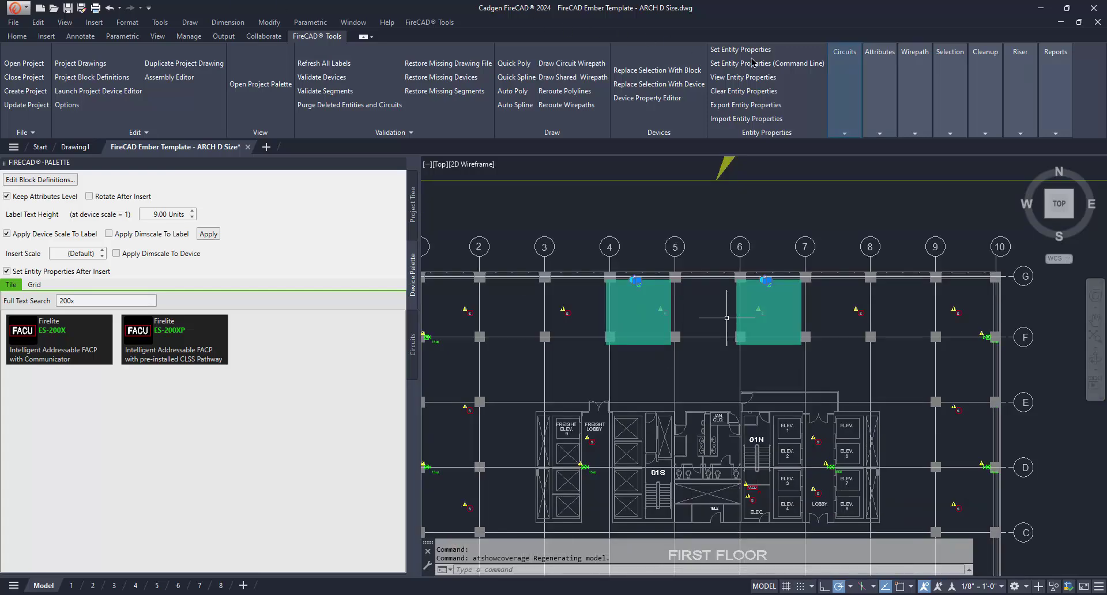
click(845, 133)
mouse_move(859, 136)
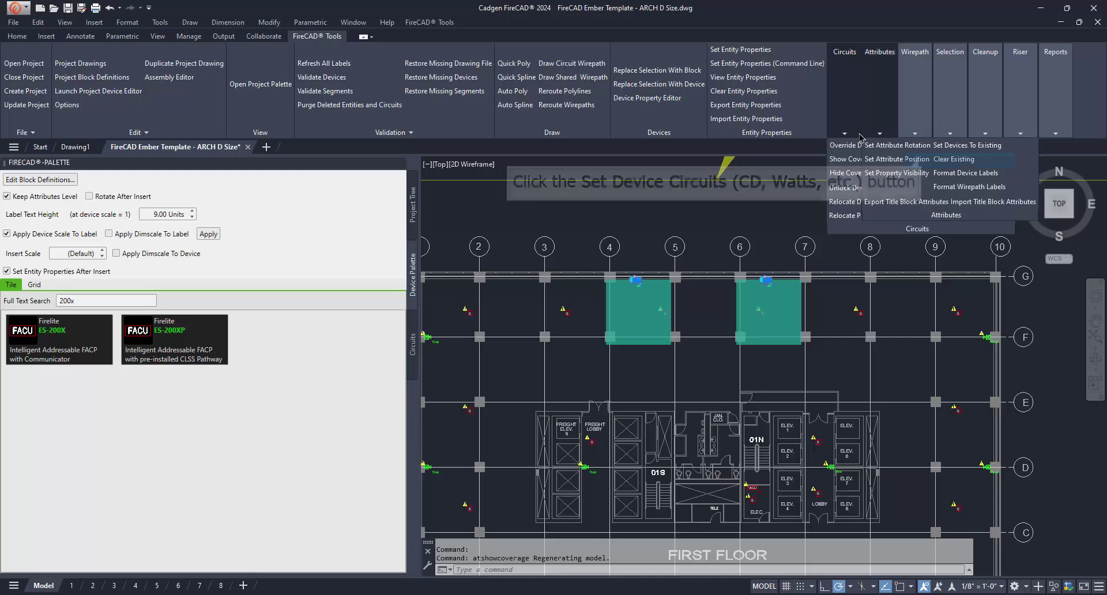
- Set the horn strobes' input circuit to 75cd TEMPORAL HIGH and apply it
click(920, 161)
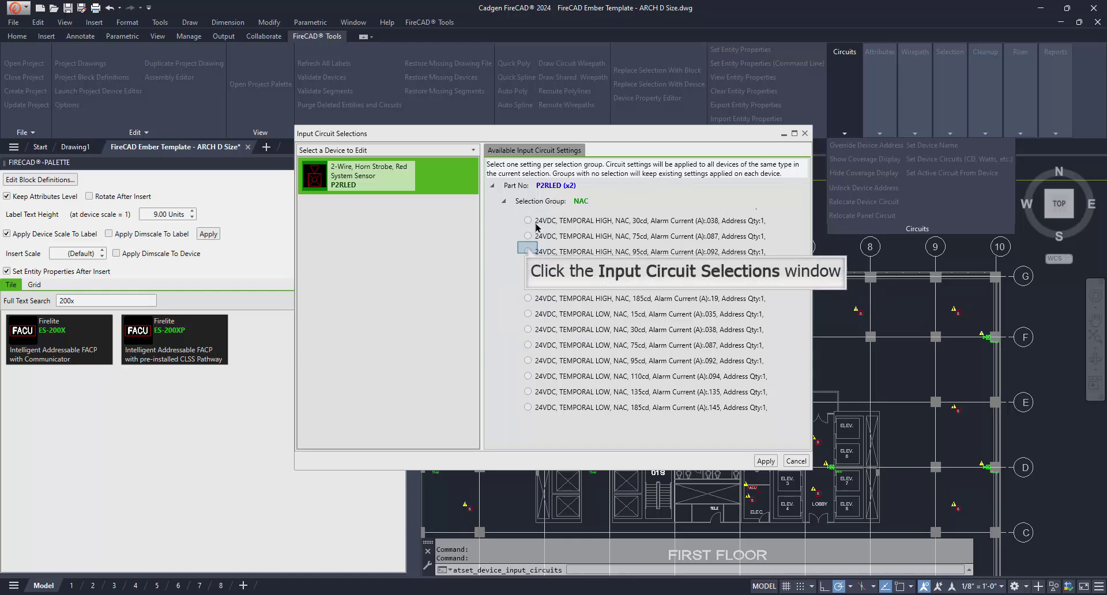
click(527, 247)
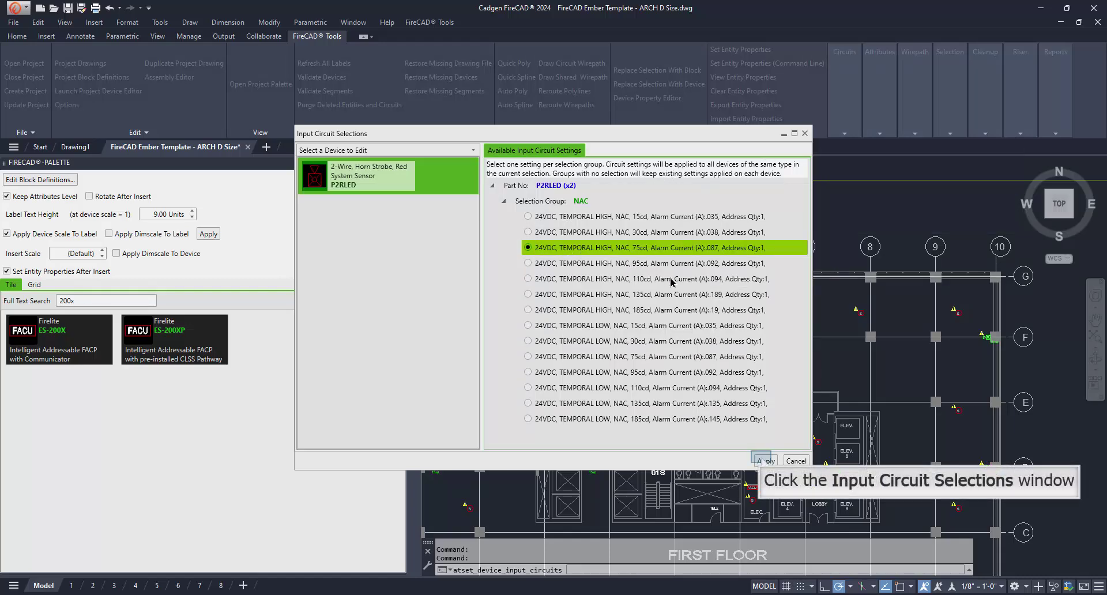
click(763, 461)
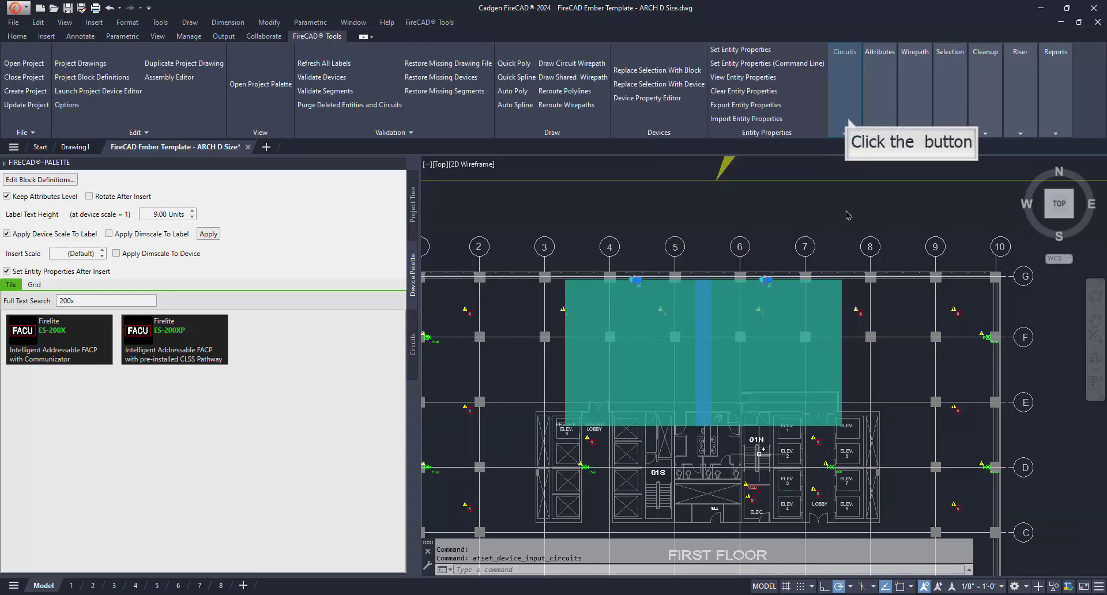
- Hide the teal coverage display and clear the device selection
click(850, 123)
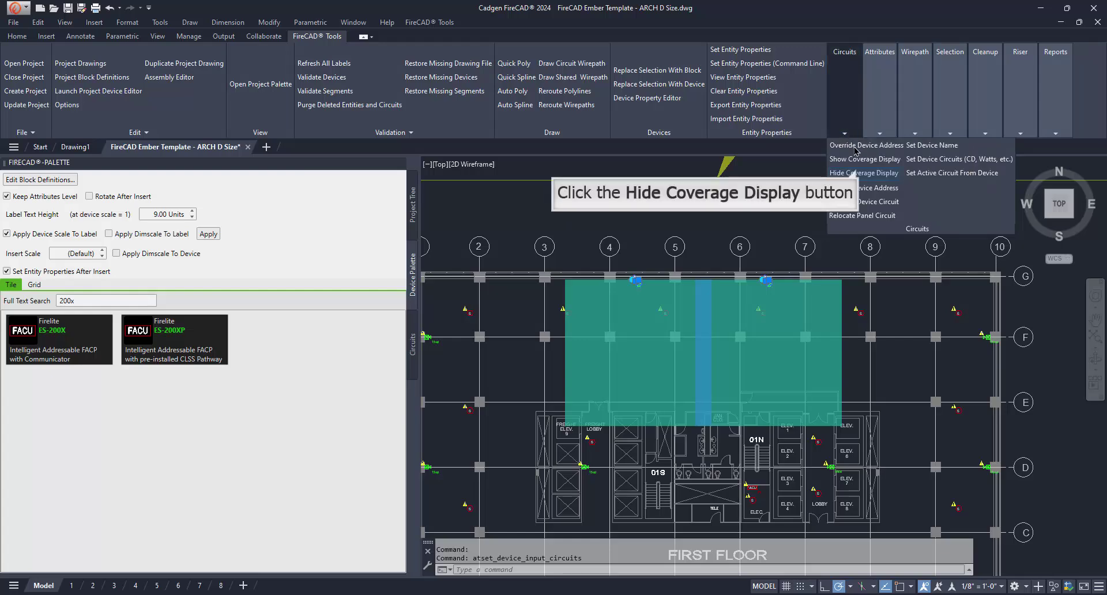
click(862, 173)
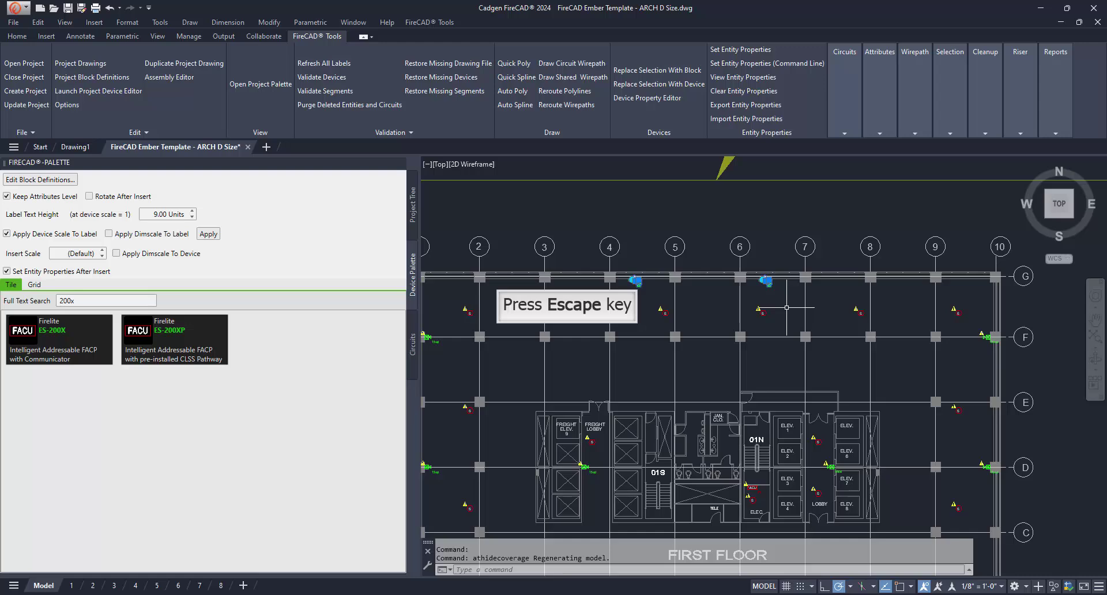
key(Escape)
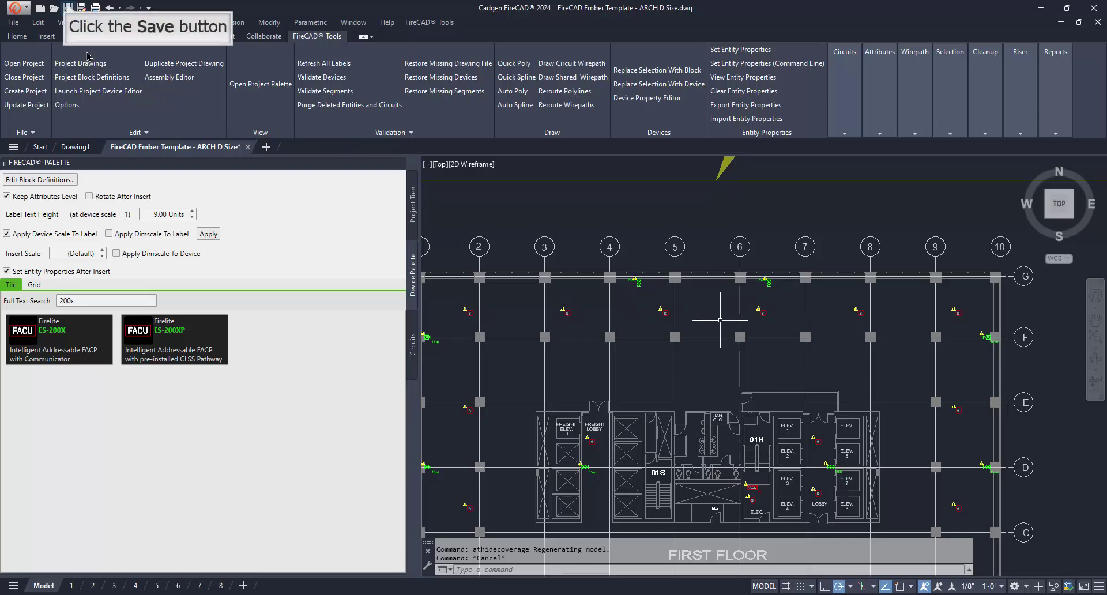
- Save the drawing, zoom to the electric room, and search the device palette for junction boxes
click(68, 8)
scroll(583, 384, down, 2)
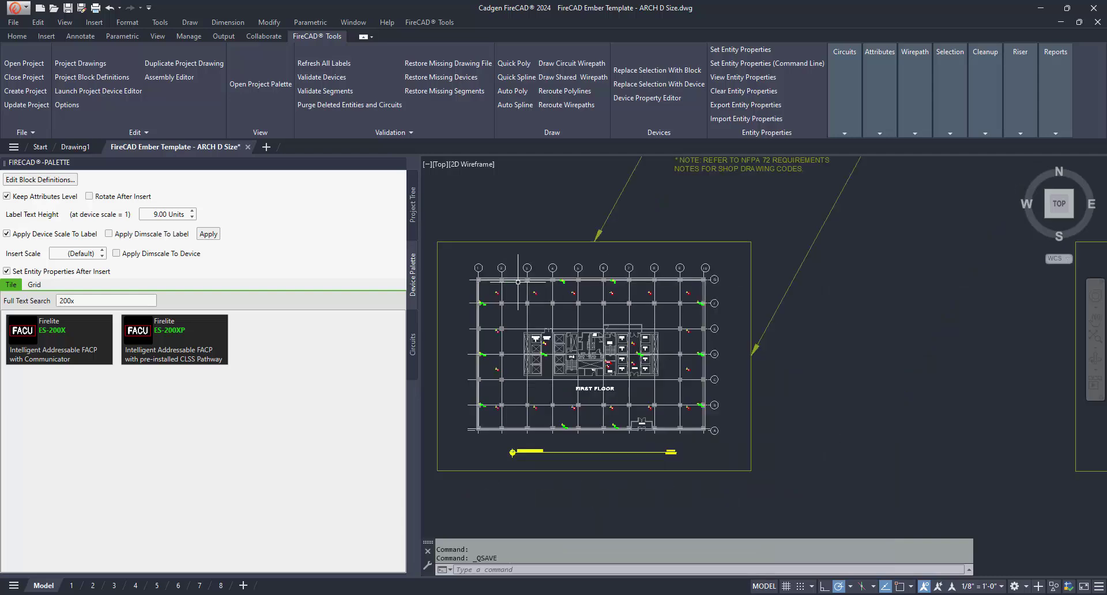
scroll(625, 358, up, 5)
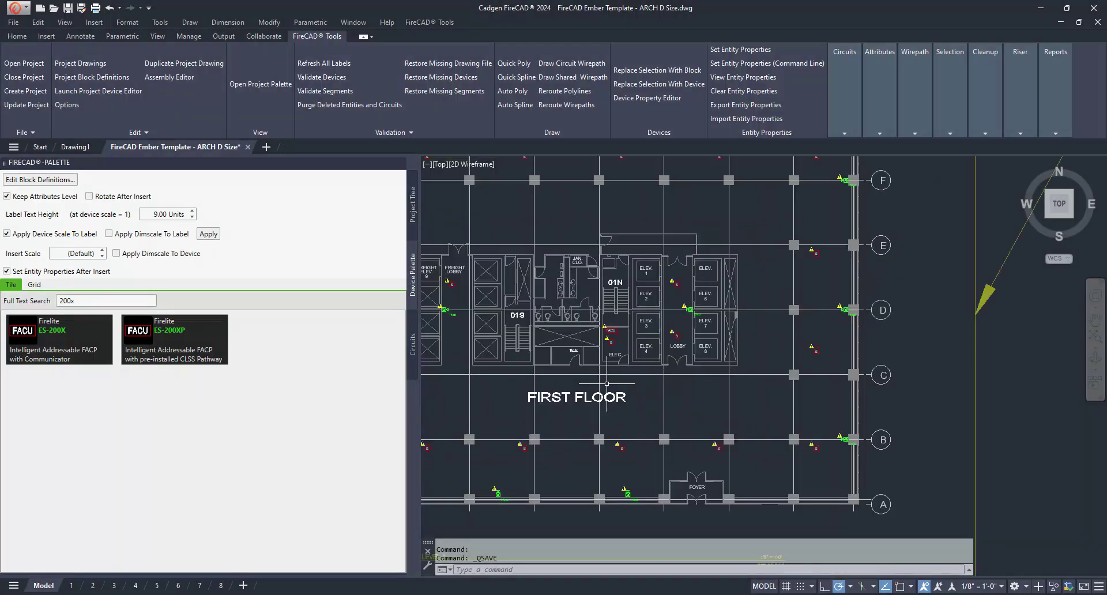
scroll(625, 359, up, 2)
scroll(623, 327, up, 2)
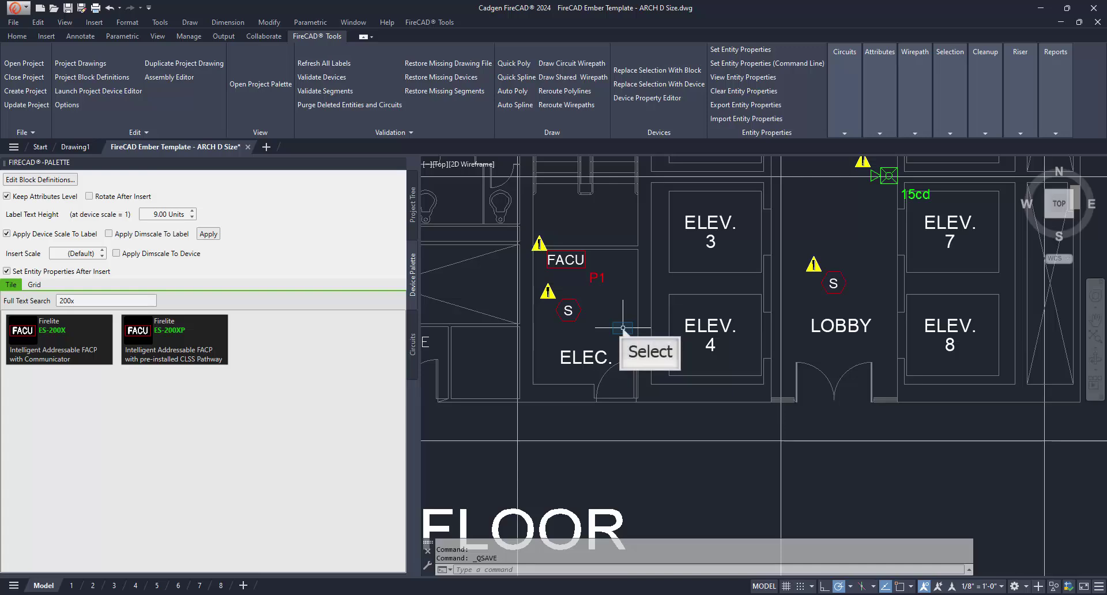
middle_drag(623, 327, 625, 359)
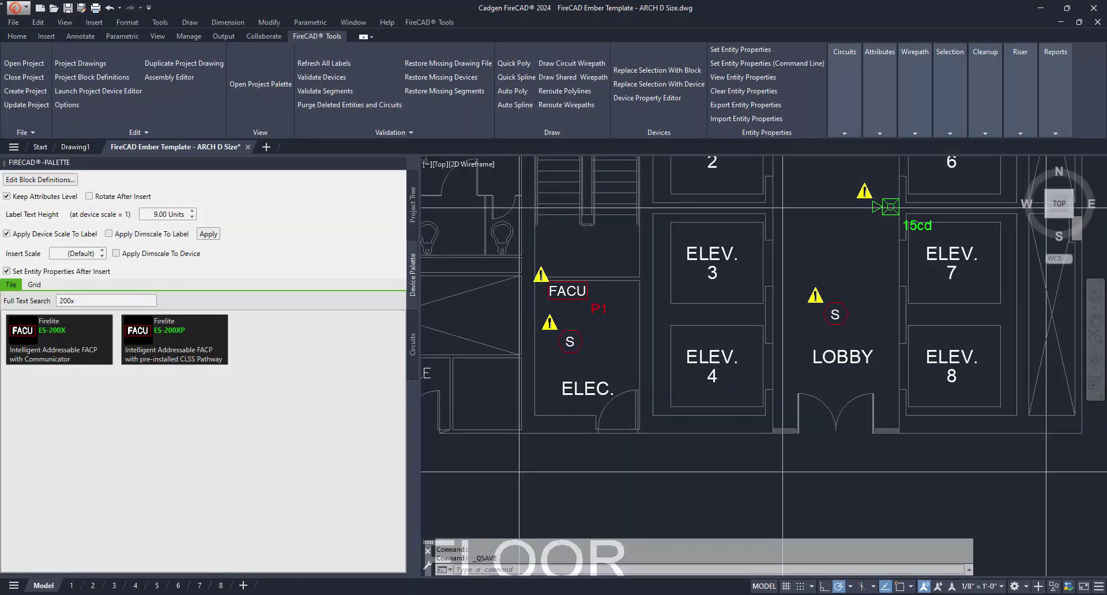
double_click(99, 299)
text(junction)
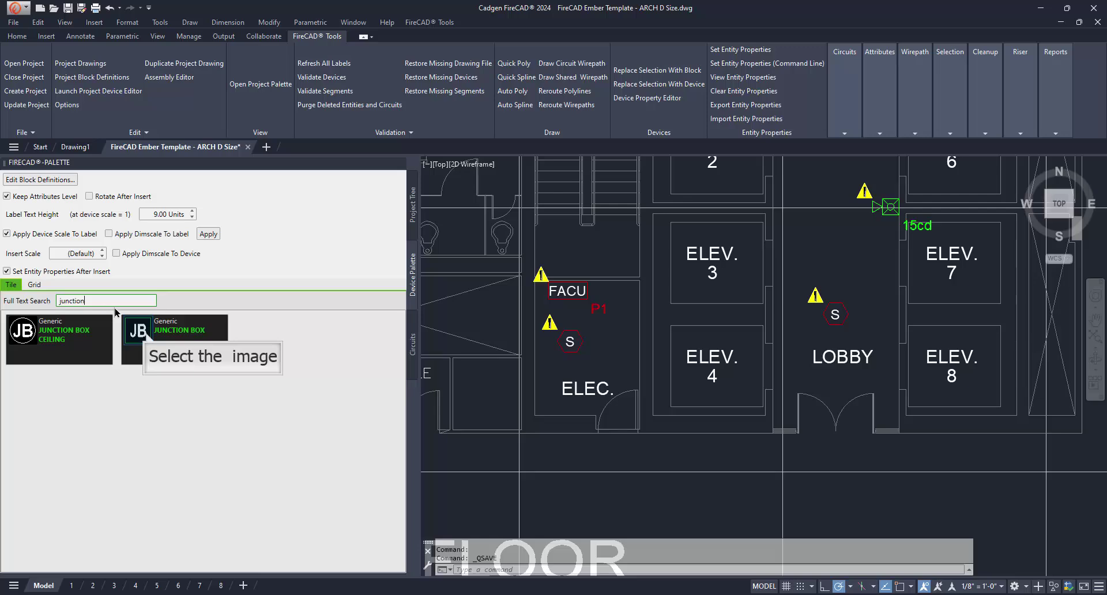
- Insert a Generic JB junction box beside the P1 FACU, accepting default properties and circuits
click(147, 334)
scroll(625, 302, up, 4)
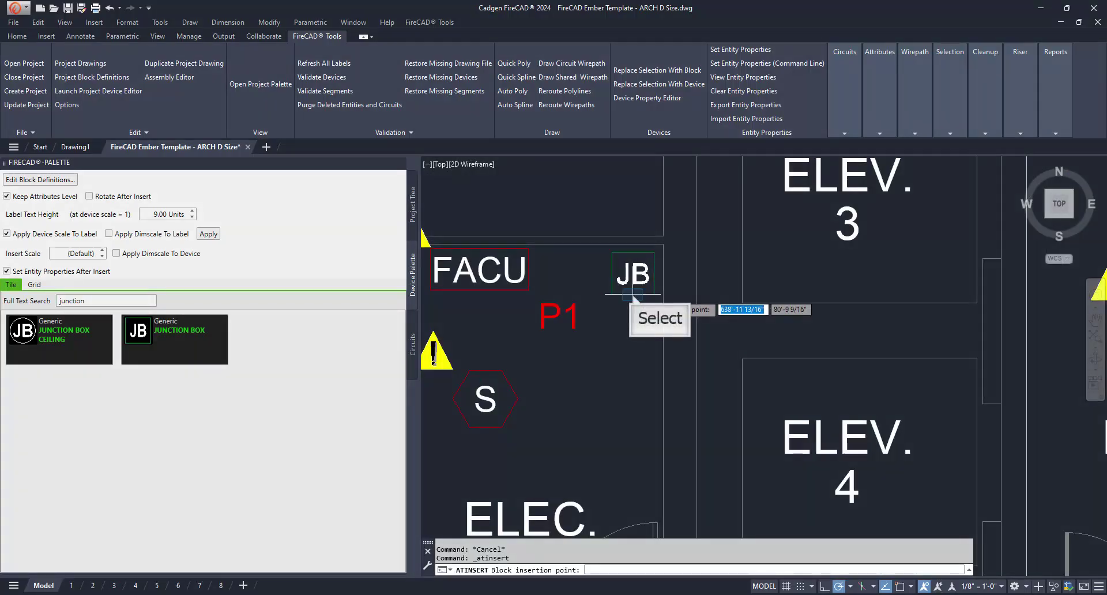
click(633, 296)
right_click(613, 358)
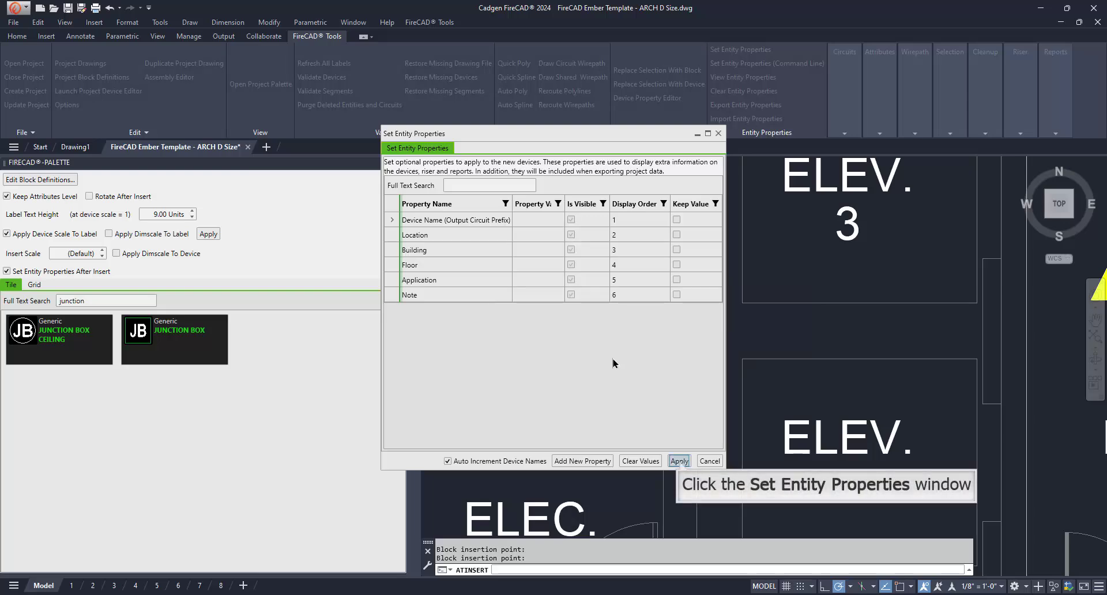
click(680, 460)
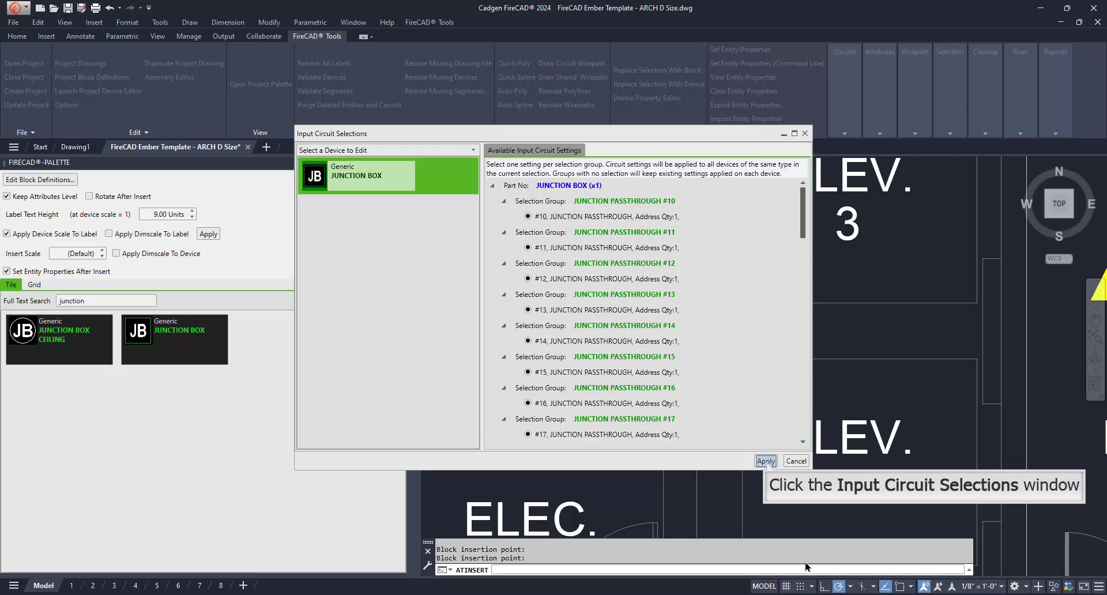
click(765, 460)
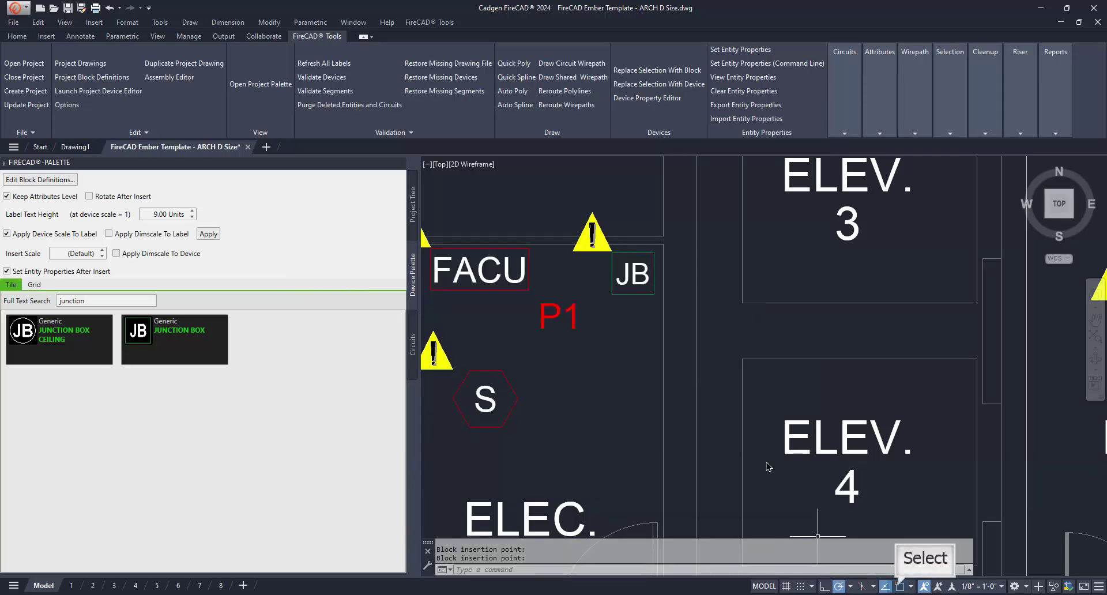
- With Osnap on, start copying the JB junction box from a base point on it
click(899, 586)
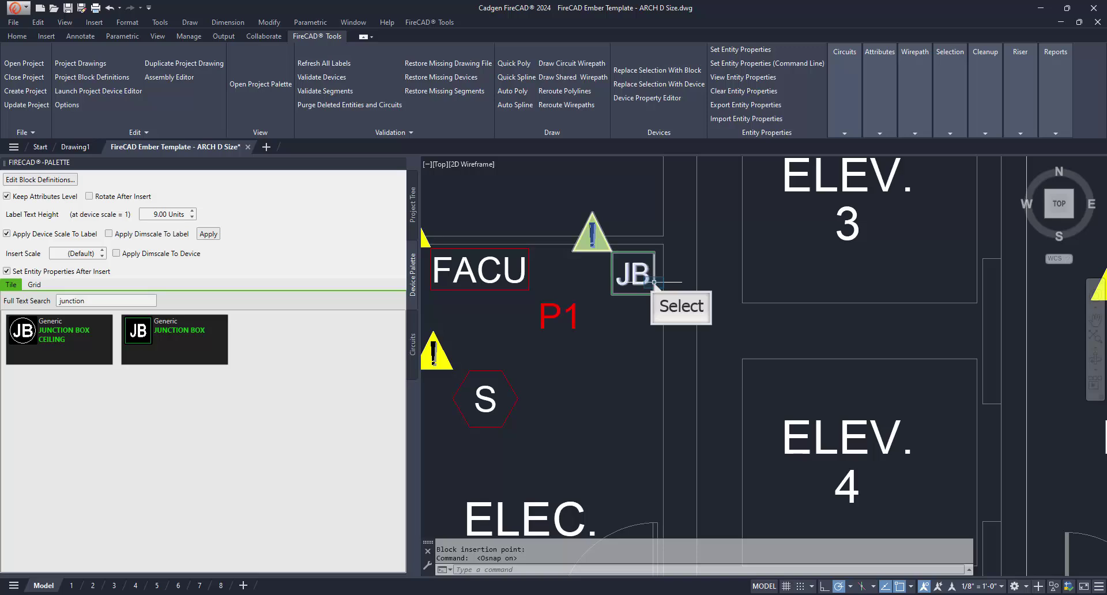
click(654, 282)
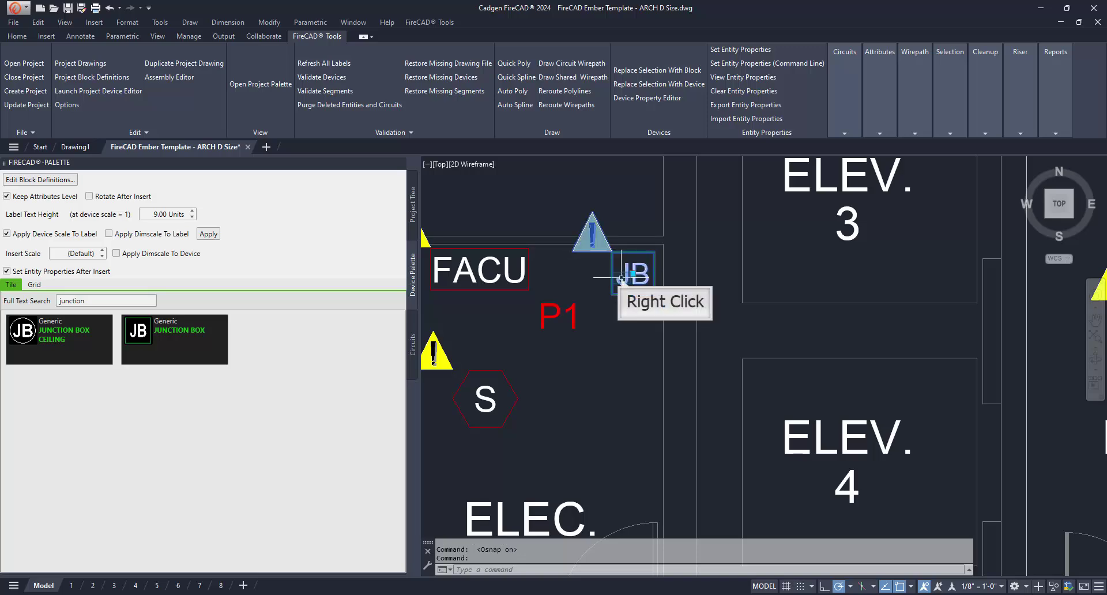
right_click(621, 279)
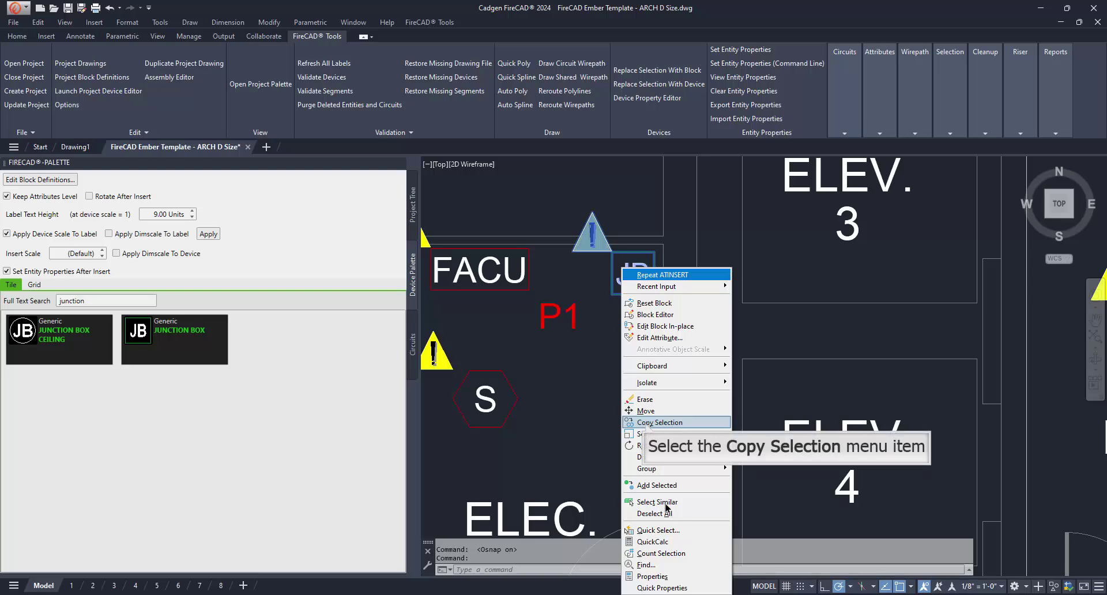
click(646, 423)
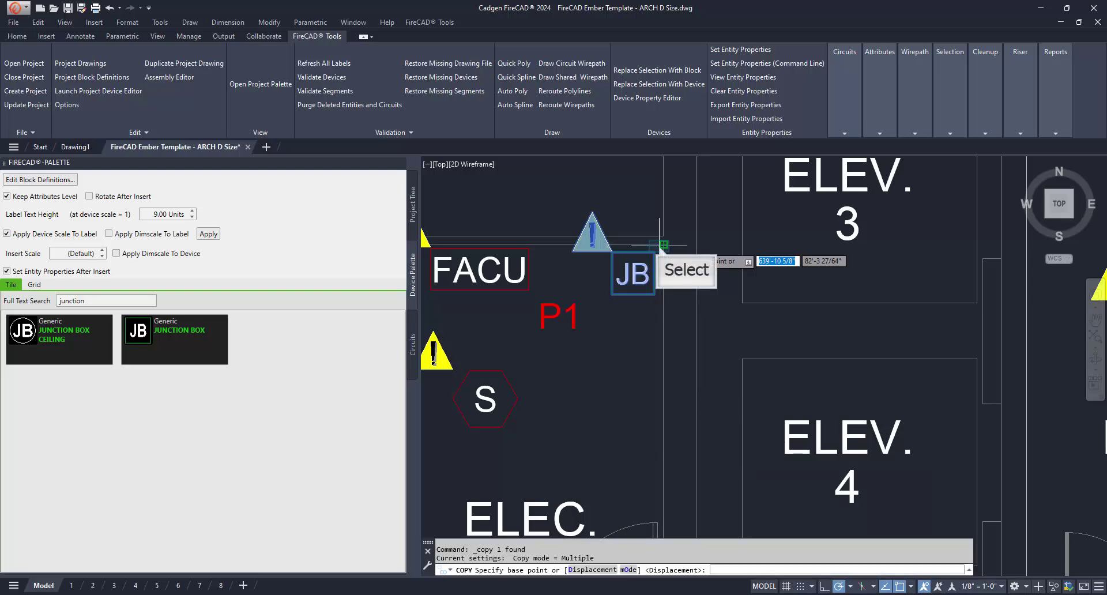
click(663, 244)
- Place JB copies in the second- and third-floor ELEC. rooms and end the copy command
scroll(666, 260, down, 8)
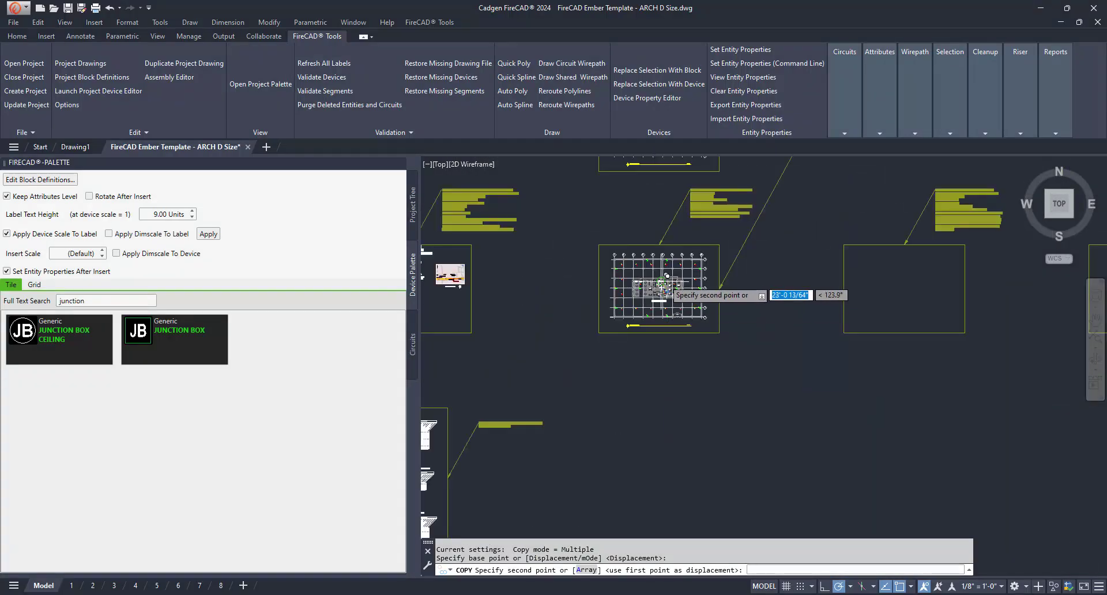
click(667, 276)
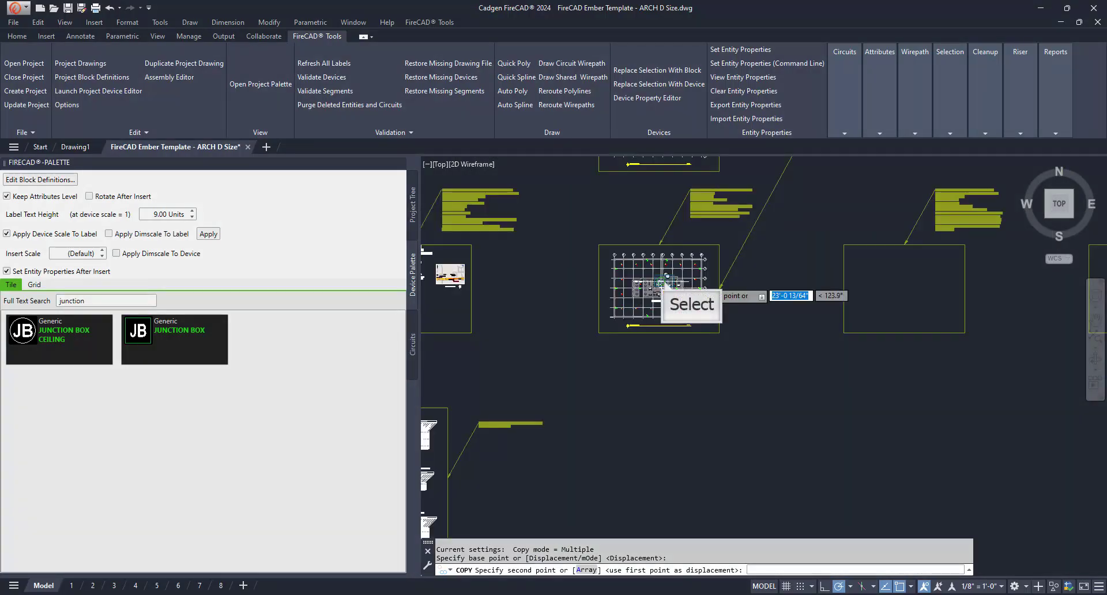
scroll(667, 275, up, 10)
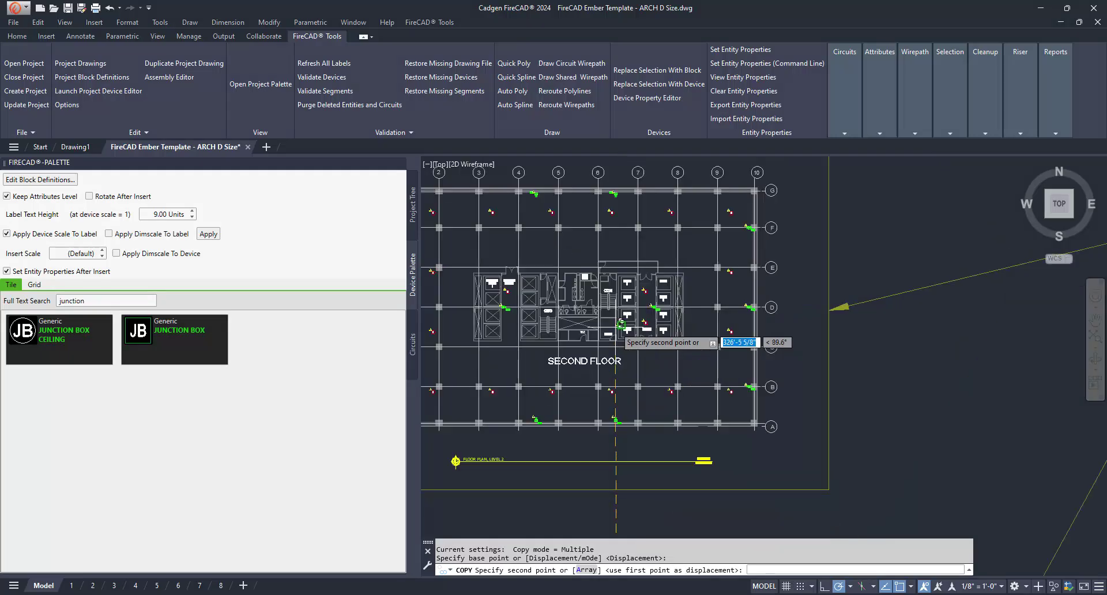
scroll(614, 317, up, 4)
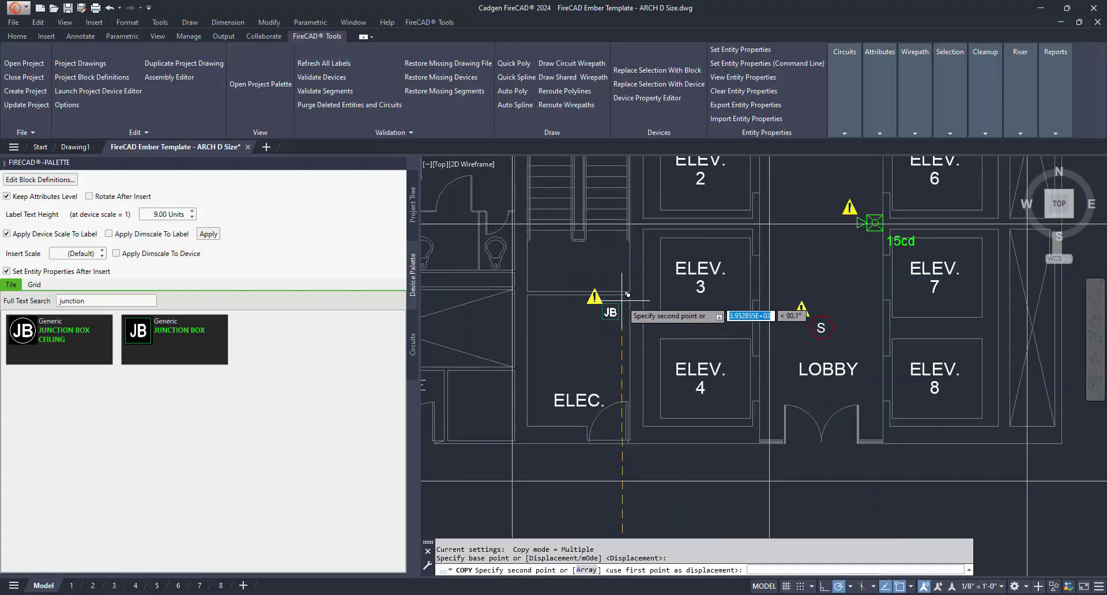
click(628, 294)
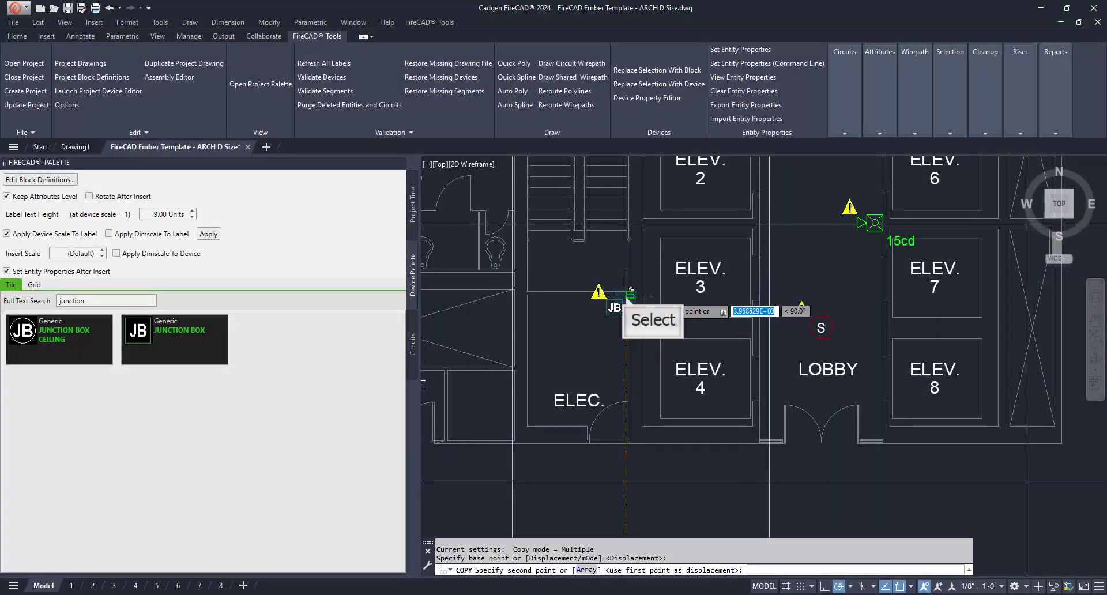
scroll(630, 292, down, 12)
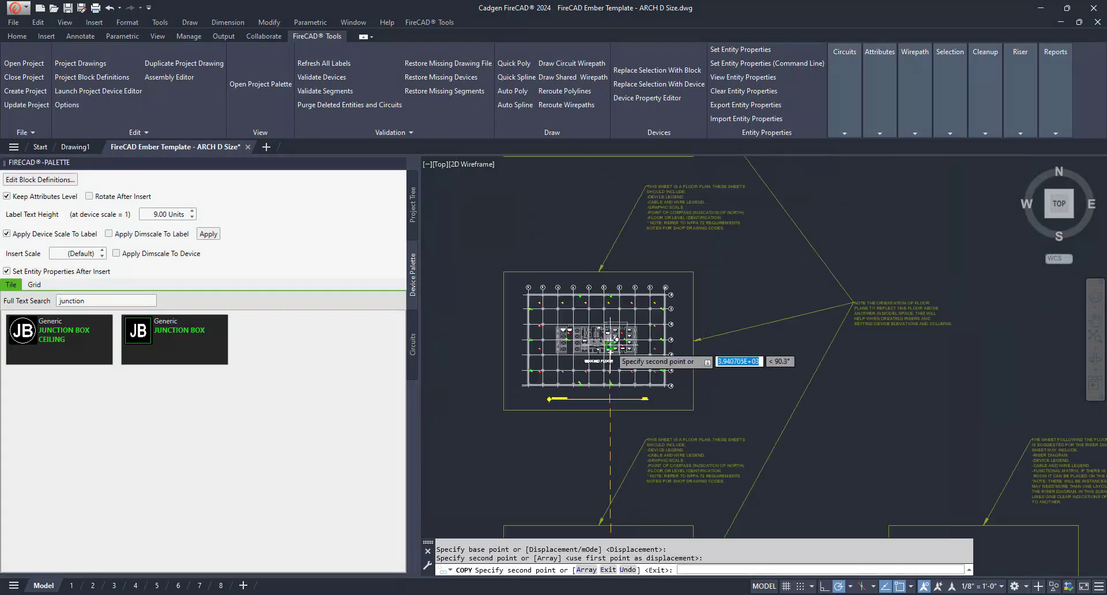
scroll(606, 271, up, 10)
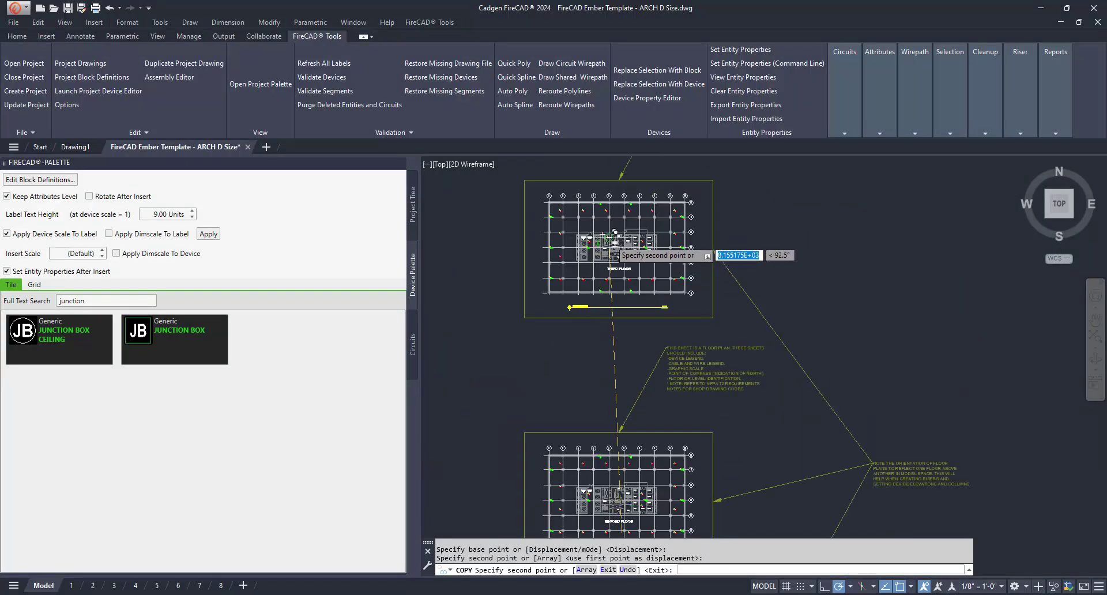
scroll(681, 297, up, 5)
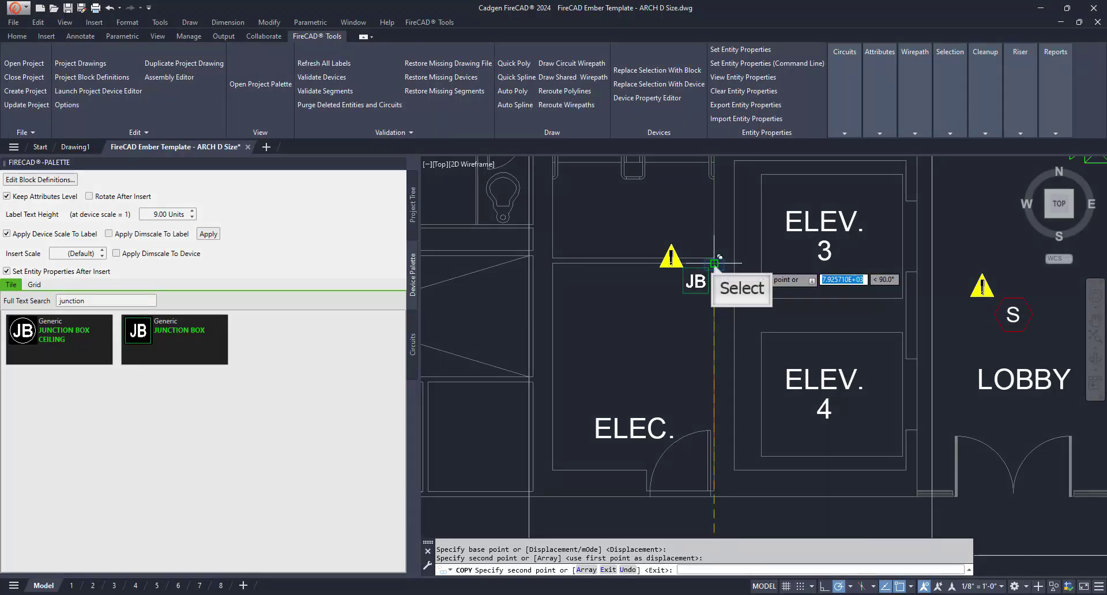
click(714, 263)
right_click(655, 349)
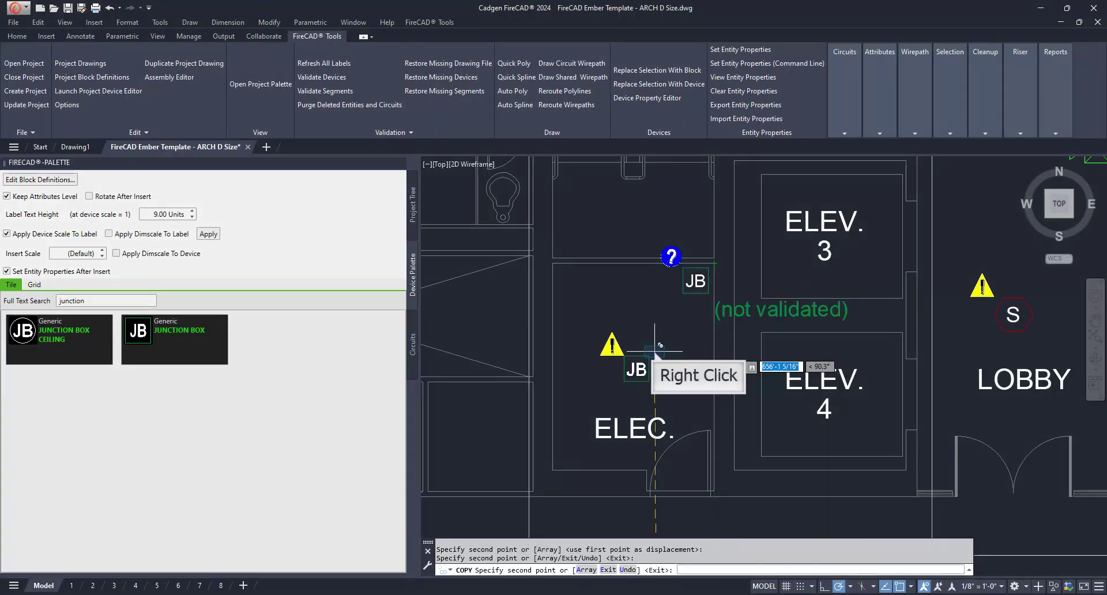
right_click(655, 350)
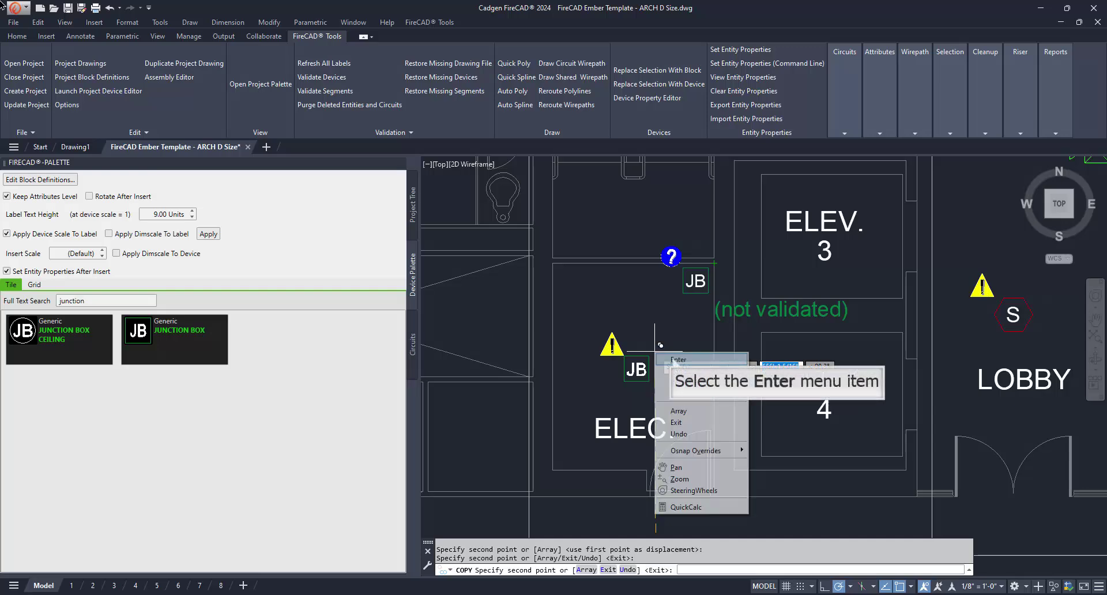
click(675, 359)
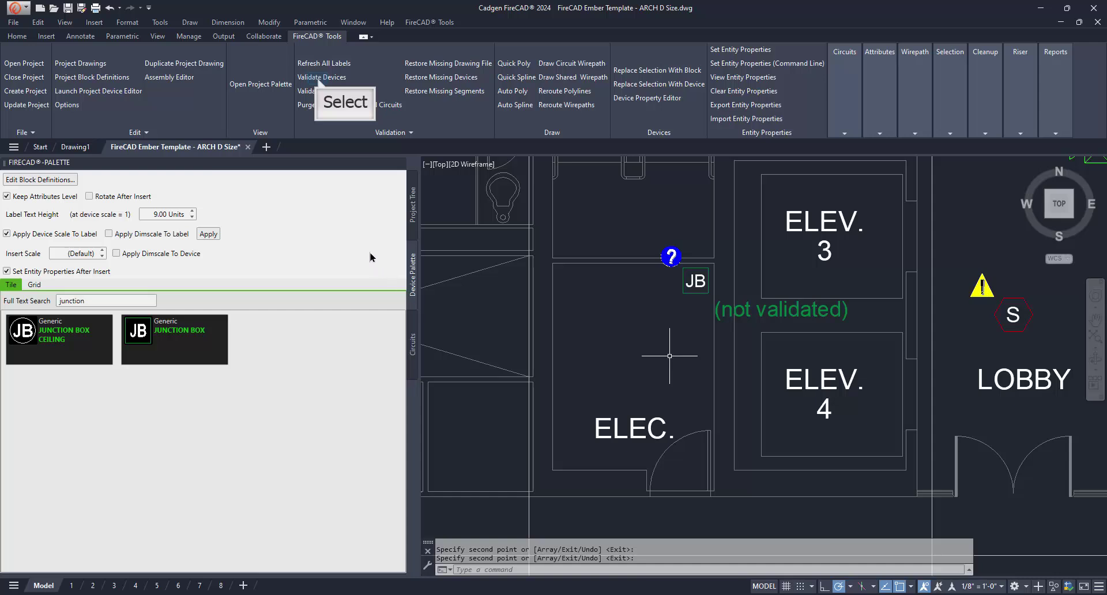